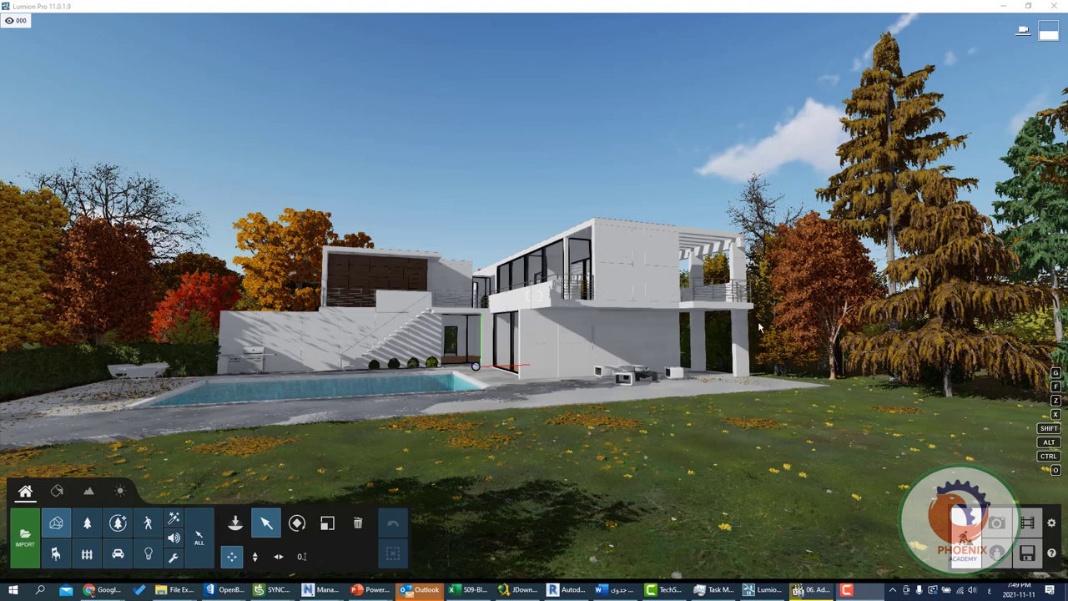
# Switch from Build mode to Movie mode to show the four existing clips and empty slots.
pyautogui.click(1027, 523)
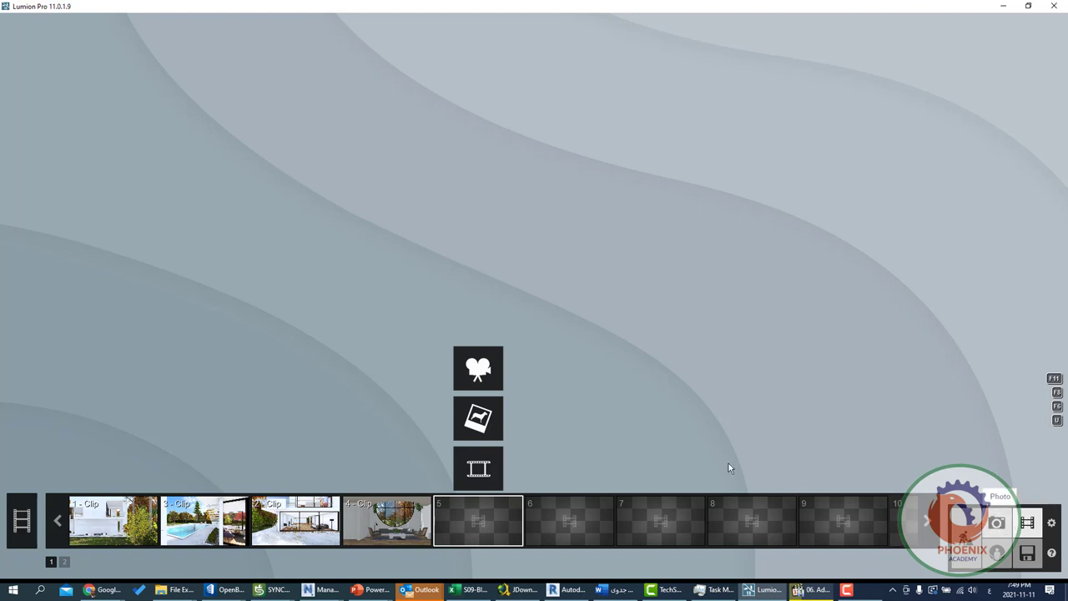
# Record clip 5 as a 4.42-second camera move between two keyframes, with 51.8mm focal length, and preview it.
pyautogui.click(485, 370)
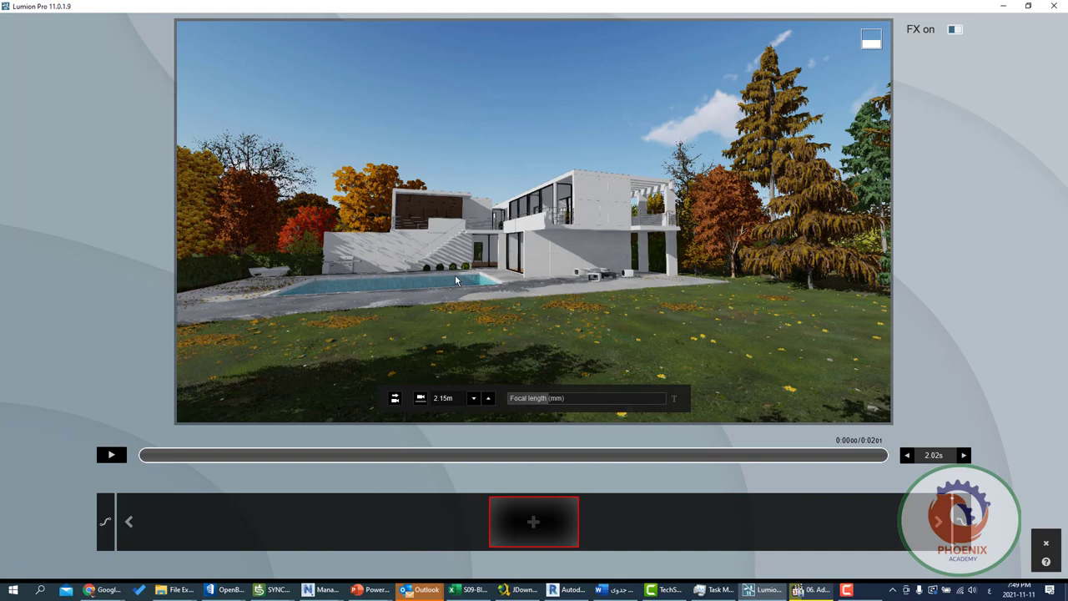
pyautogui.click(534, 523)
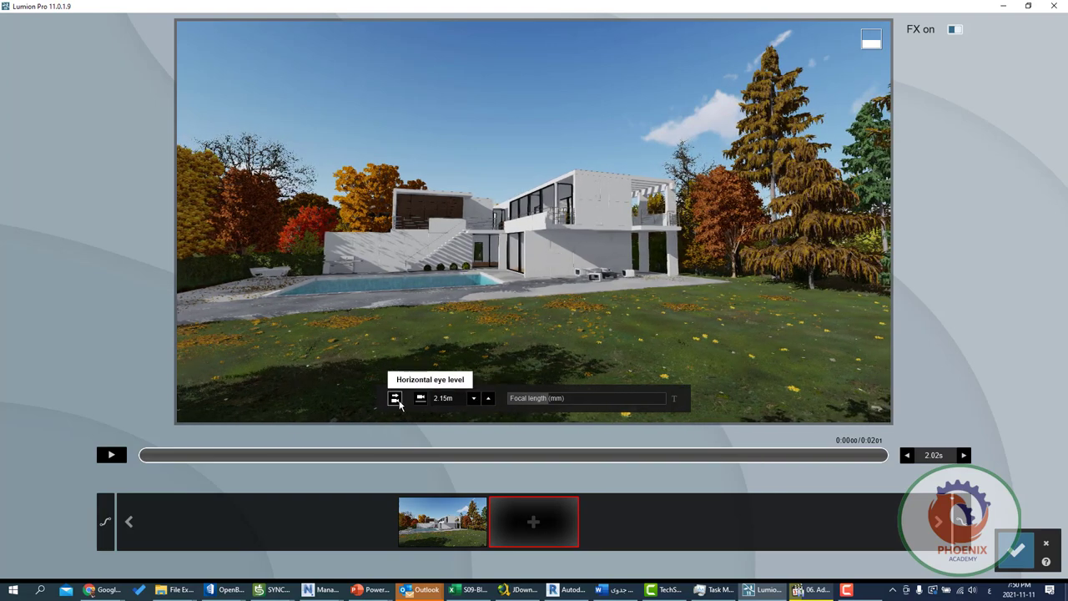
pyautogui.moveTo(545, 398)
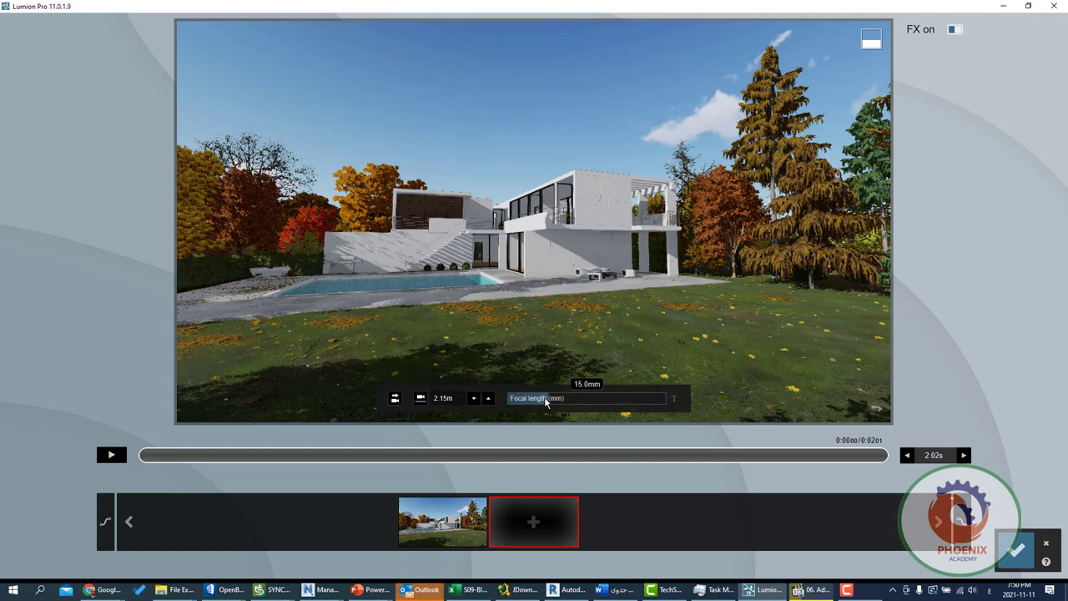
pyautogui.moveTo(546, 399); pyautogui.dragTo(591, 402)
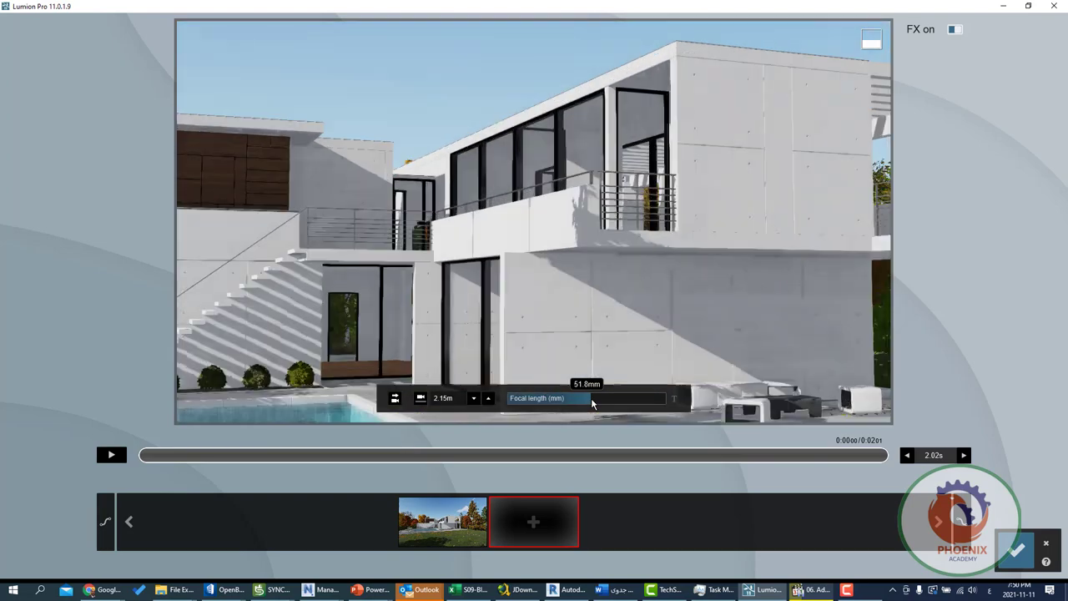
pyautogui.moveTo(591, 398); pyautogui.dragTo(579, 399, button='right')
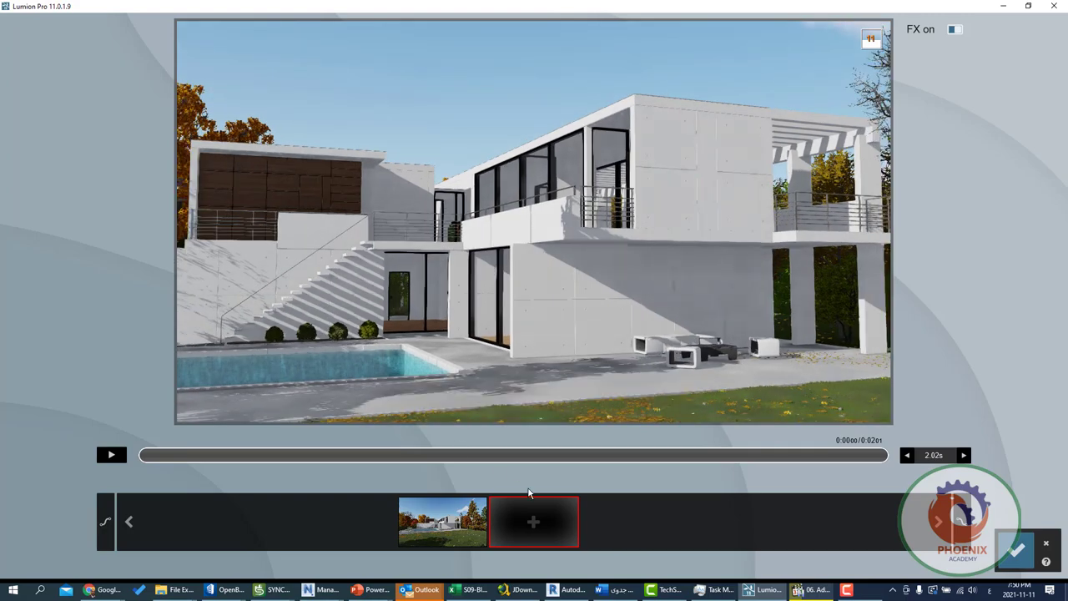
pyautogui.click(534, 521)
pyautogui.click(111, 455)
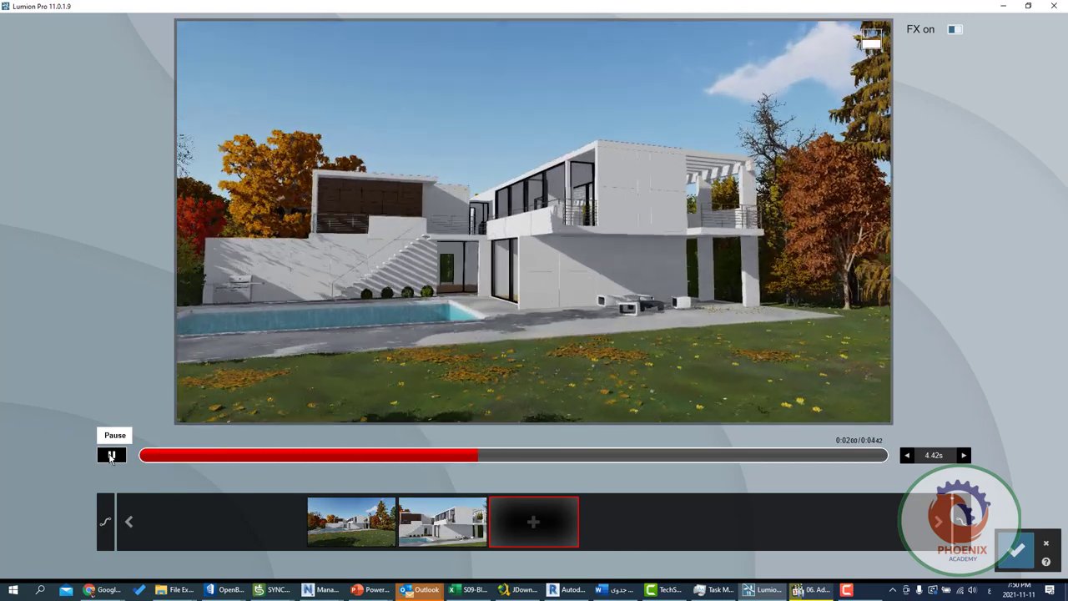
pyautogui.click(111, 455)
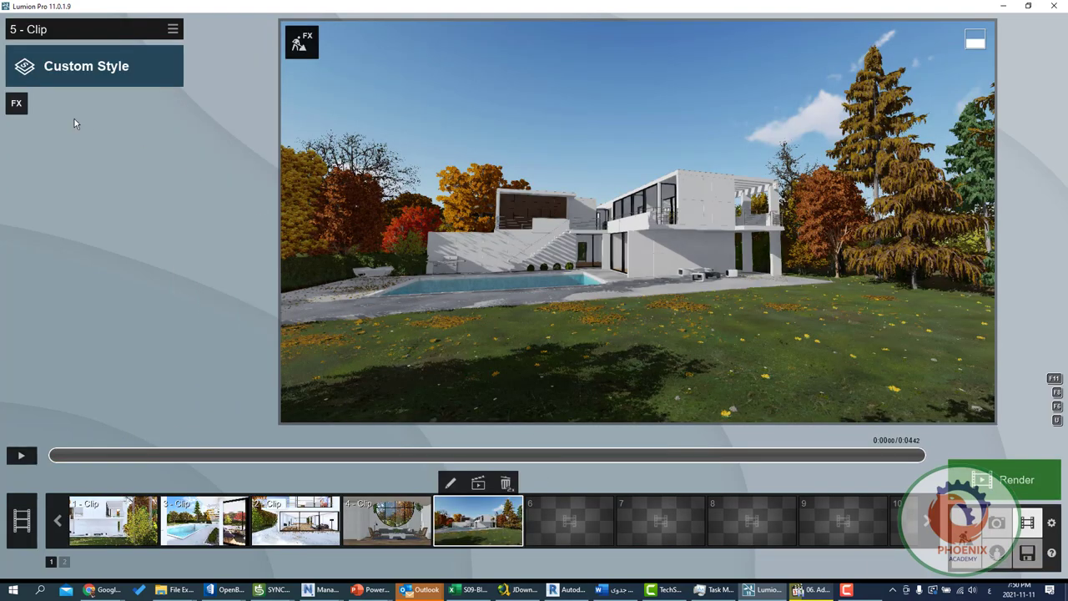
# Add a Sun effect to clip 5, drop sun height to about -53° for night, and preview.
pyautogui.click(17, 104)
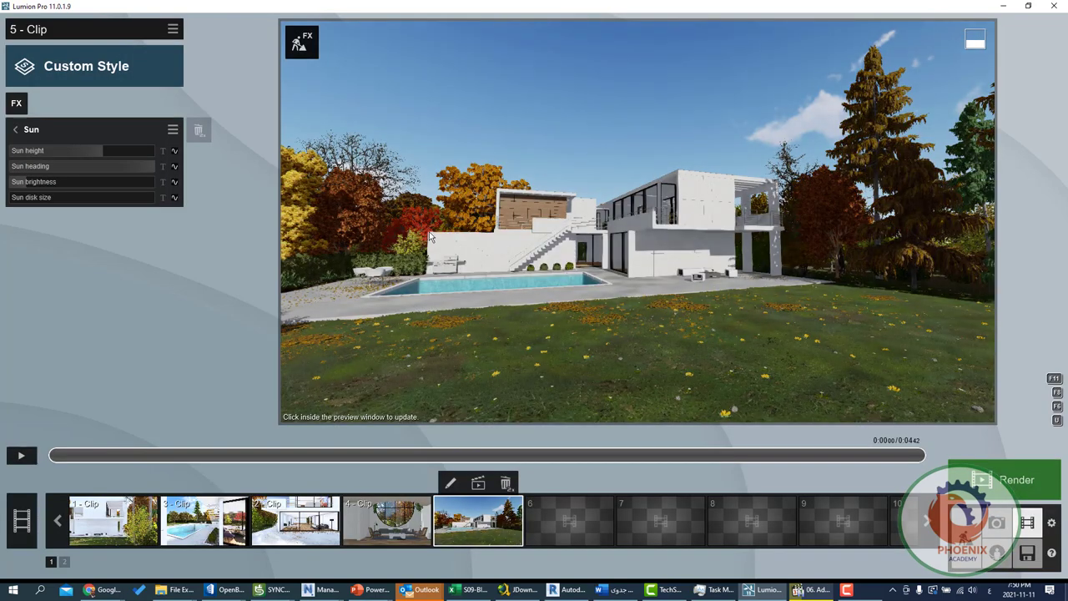
pyautogui.click(77, 152)
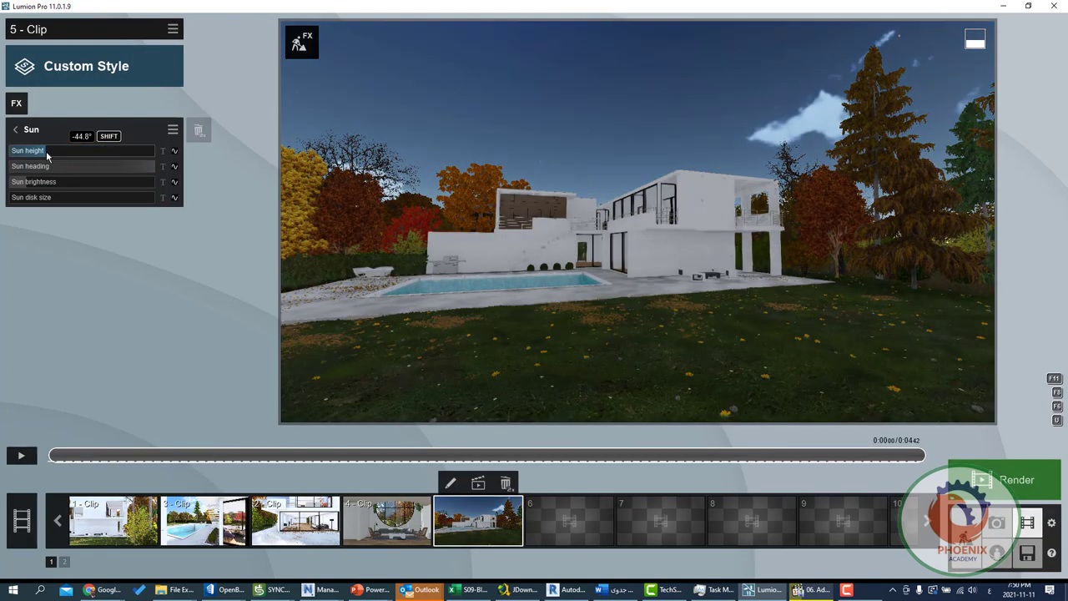
pyautogui.moveTo(48, 157); pyautogui.dragTo(20, 153)
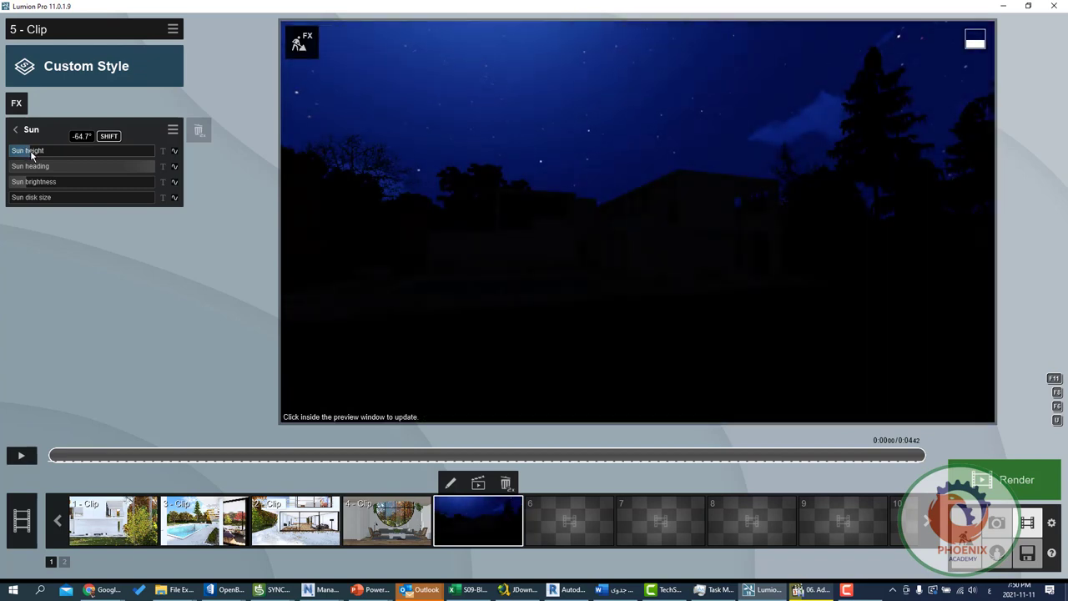
pyautogui.moveTo(38, 156); pyautogui.dragTo(48, 156)
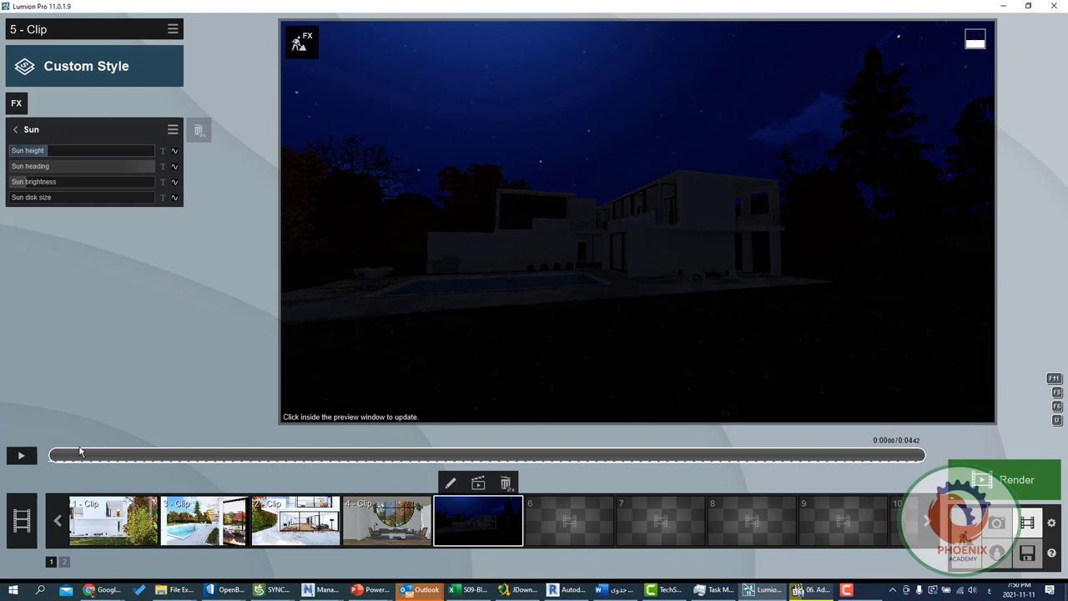
pyautogui.click(23, 458)
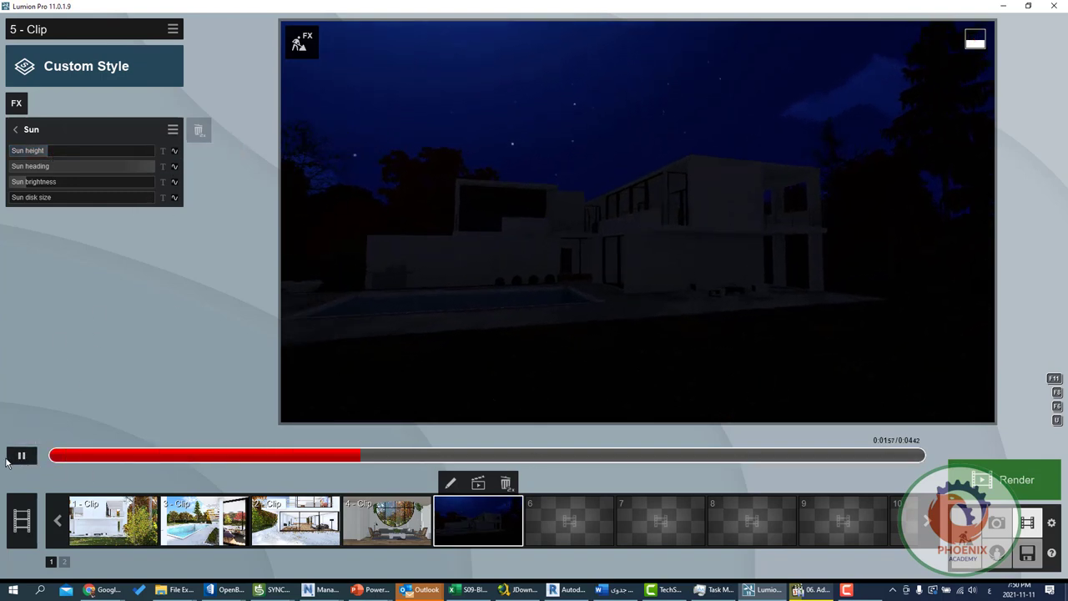
pyautogui.click(50, 455)
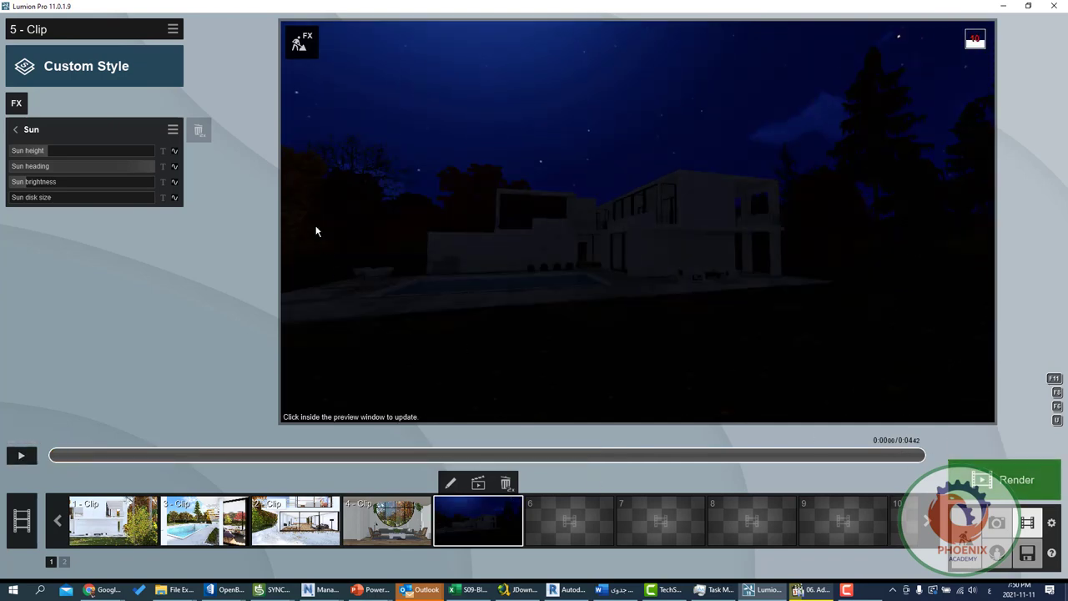
# Set Sun height keyframes at the start and the end of clip 5.
pyautogui.click(175, 152)
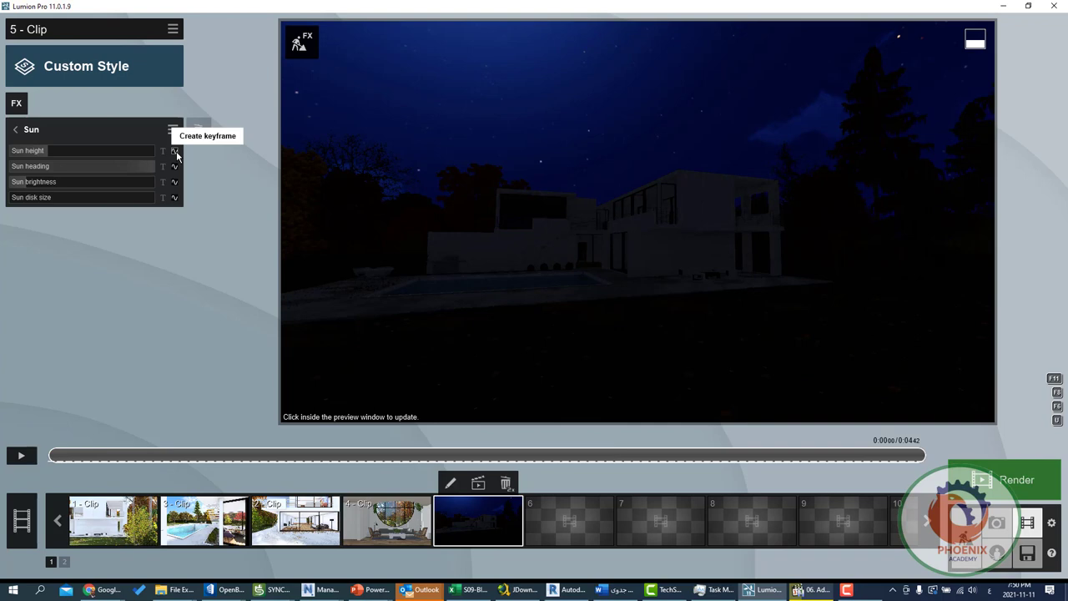
pyautogui.click(175, 152)
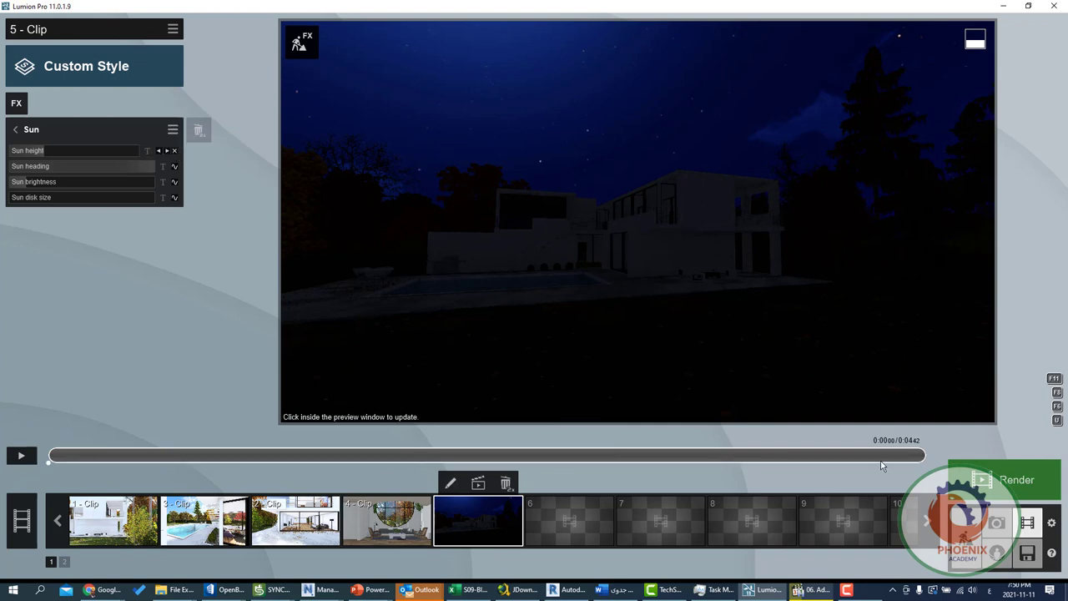
pyautogui.click(885, 456)
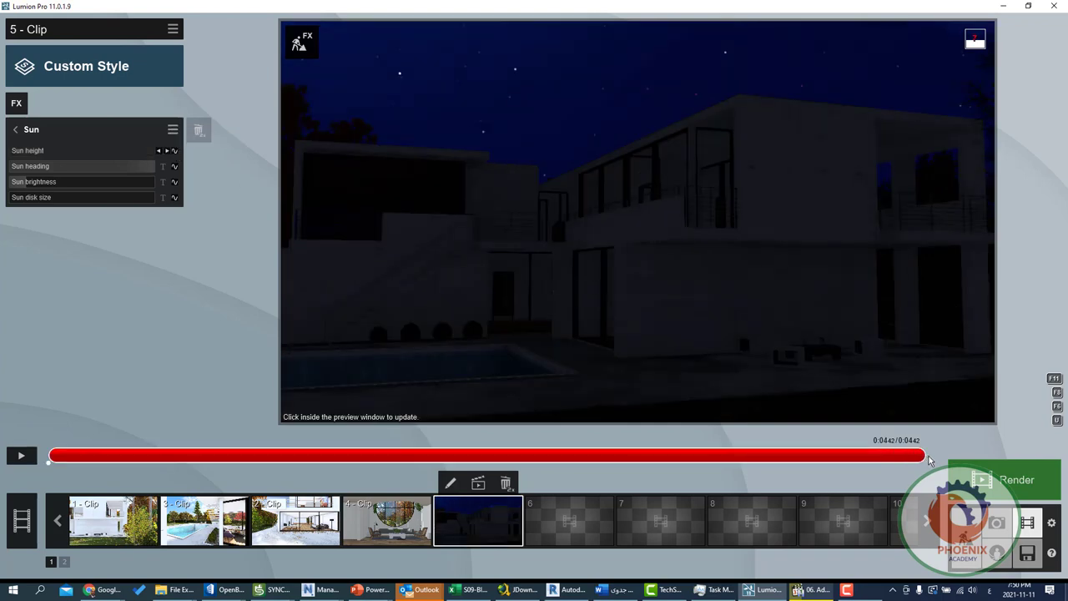
pyautogui.click(179, 152)
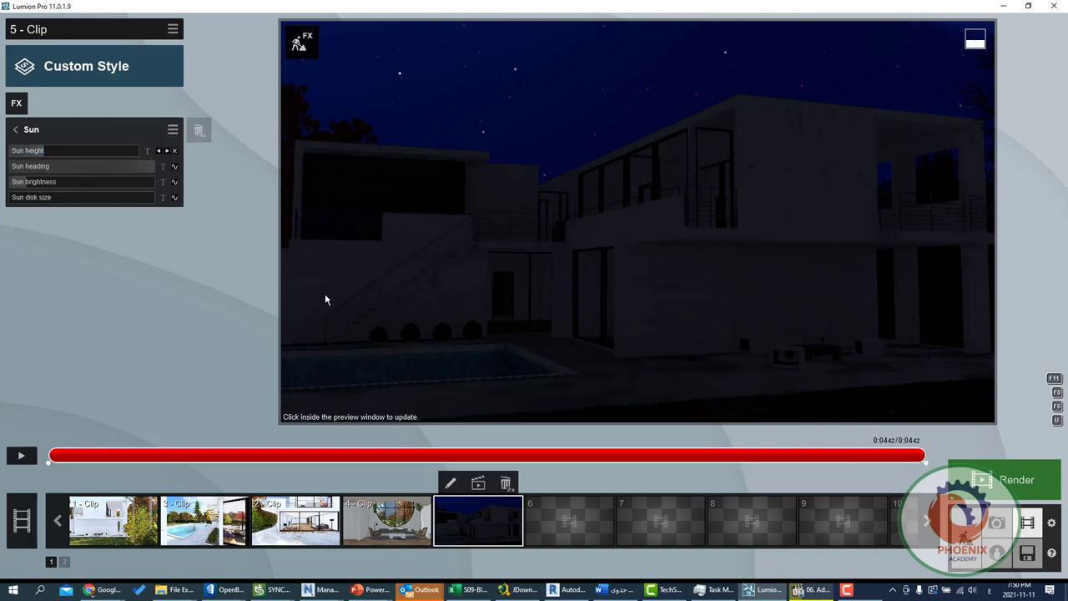
pyautogui.click(168, 151)
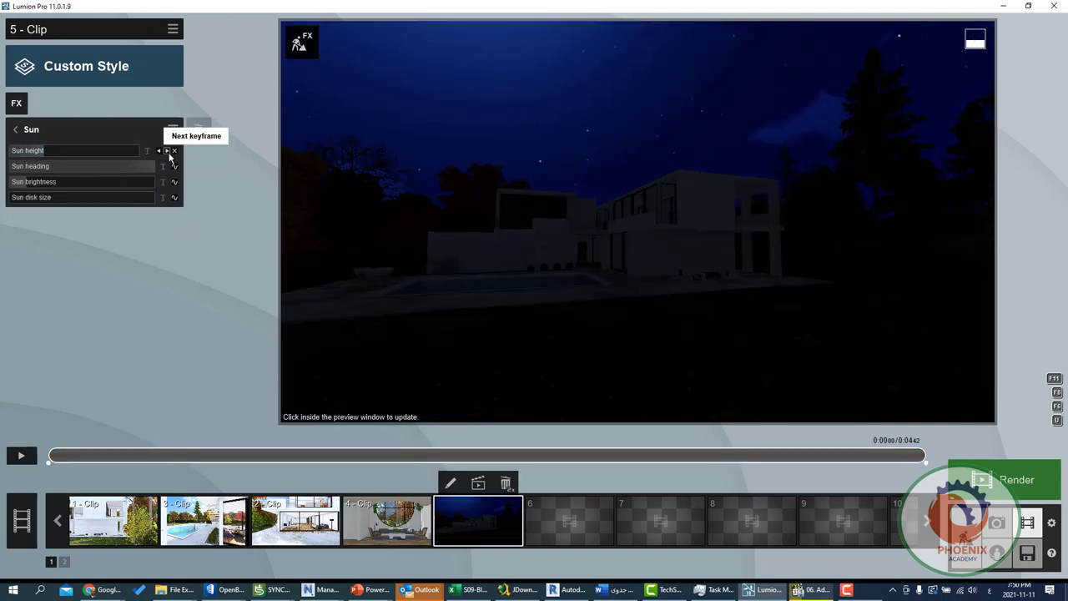
pyautogui.click(168, 151)
# Raise the end keyframe's sun height to 63.2°, turn the sun heading, and play the clip.
pyautogui.moveTo(95, 155); pyautogui.dragTo(120, 154)
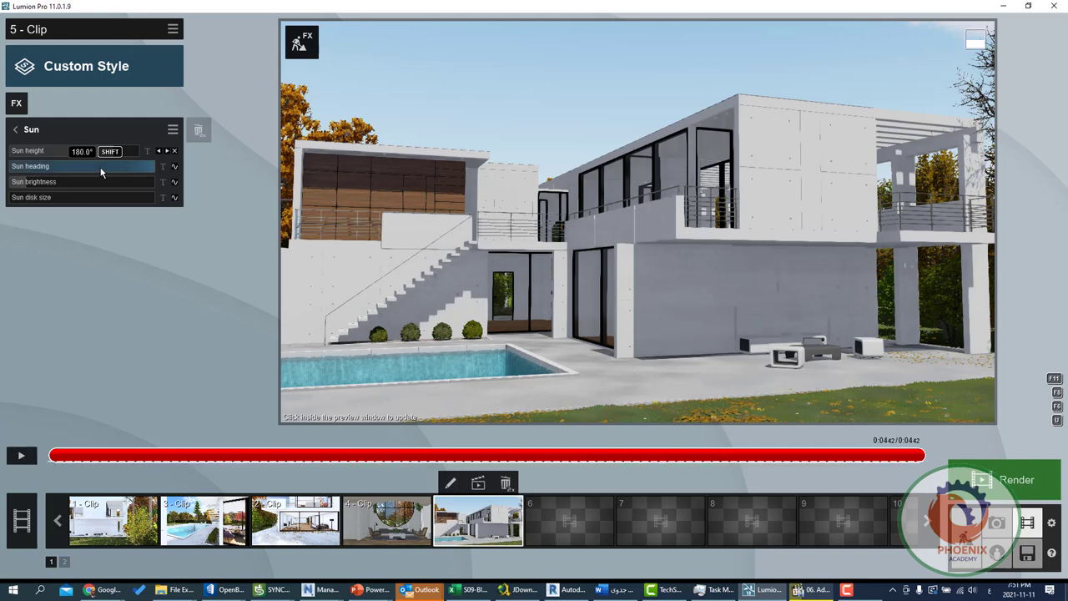
pyautogui.moveTo(97, 173)
pyautogui.mouseDown()
pyautogui.moveTo(109, 189)
pyautogui.moveTo(57, 201)
pyautogui.mouseUp()
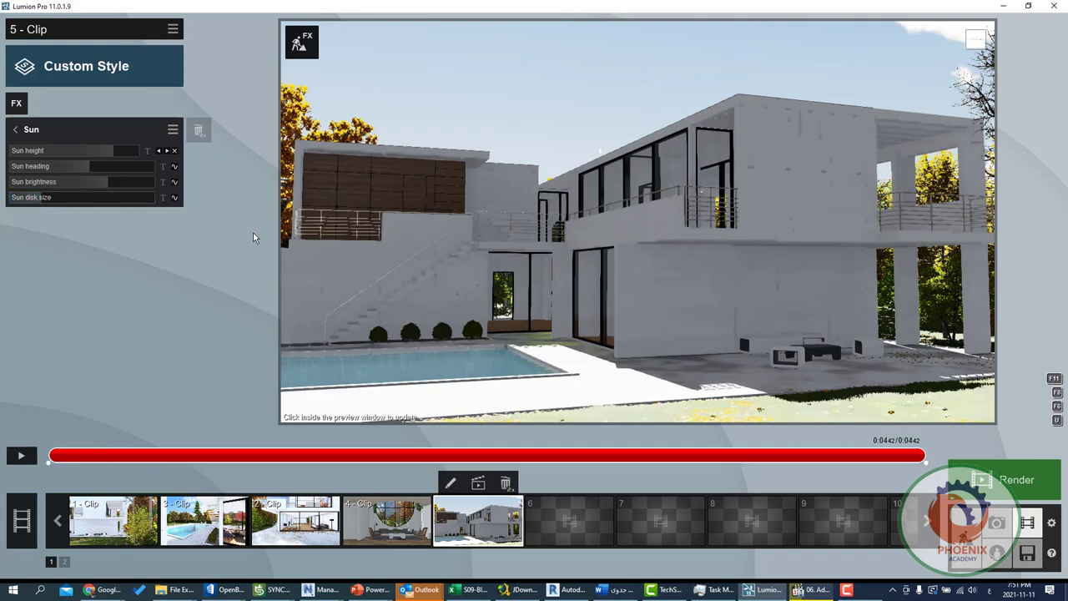
pyautogui.click(33, 457)
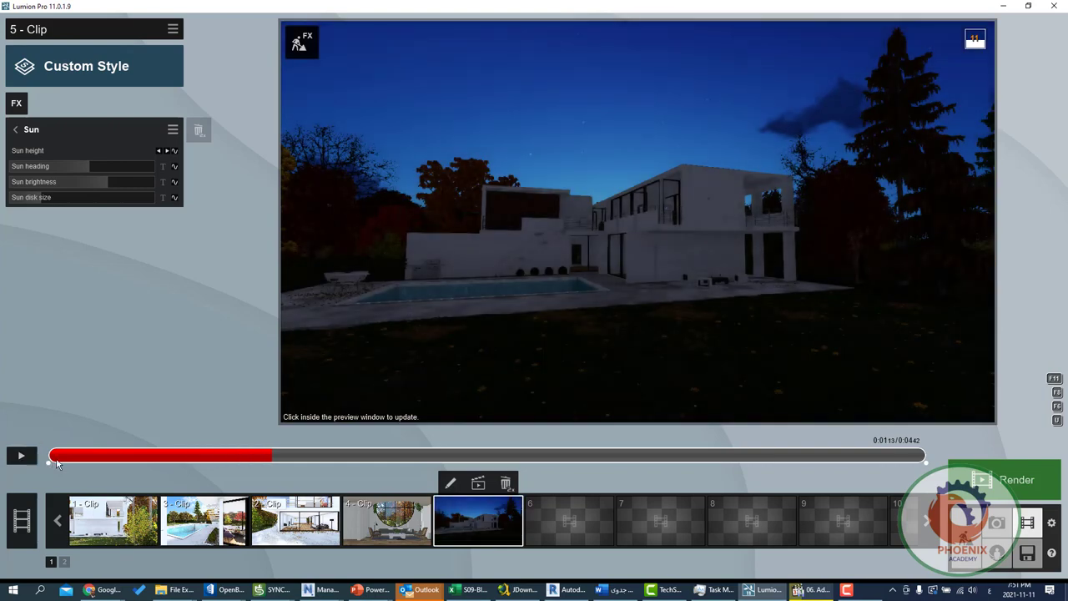
# Preview the clip from its start and shrink the sun disk at about 2.9 seconds.
pyautogui.moveTo(88, 461); pyautogui.dragTo(45, 458)
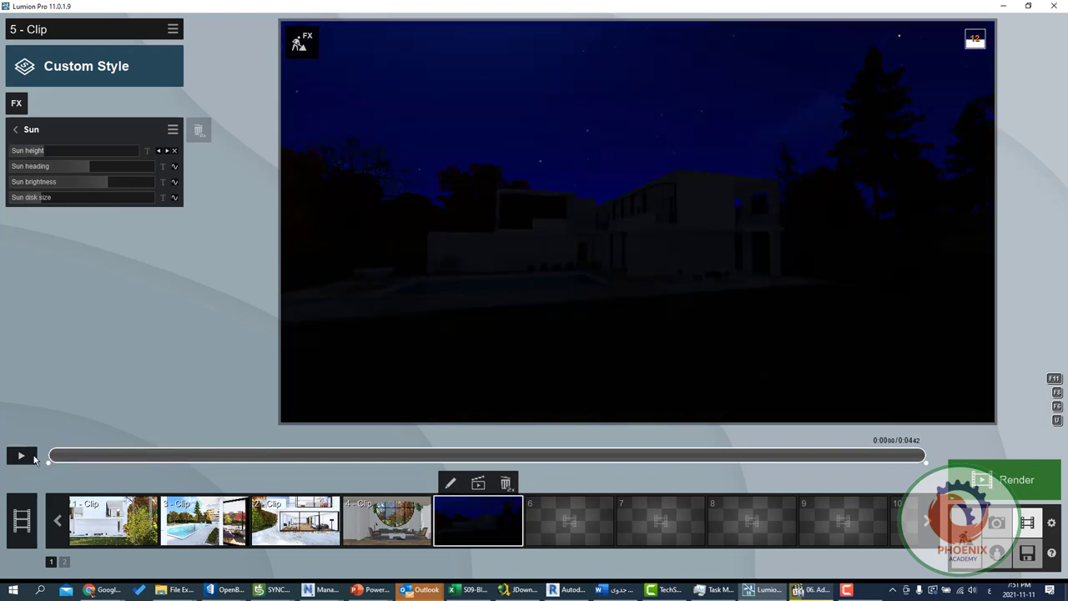
pyautogui.click(23, 457)
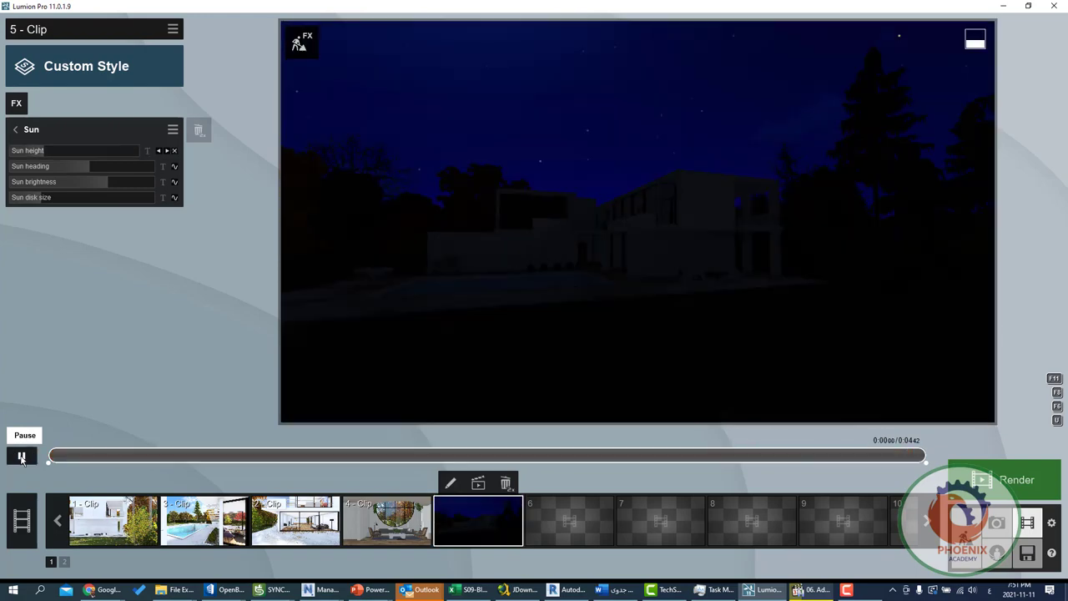
pyautogui.click(34, 455)
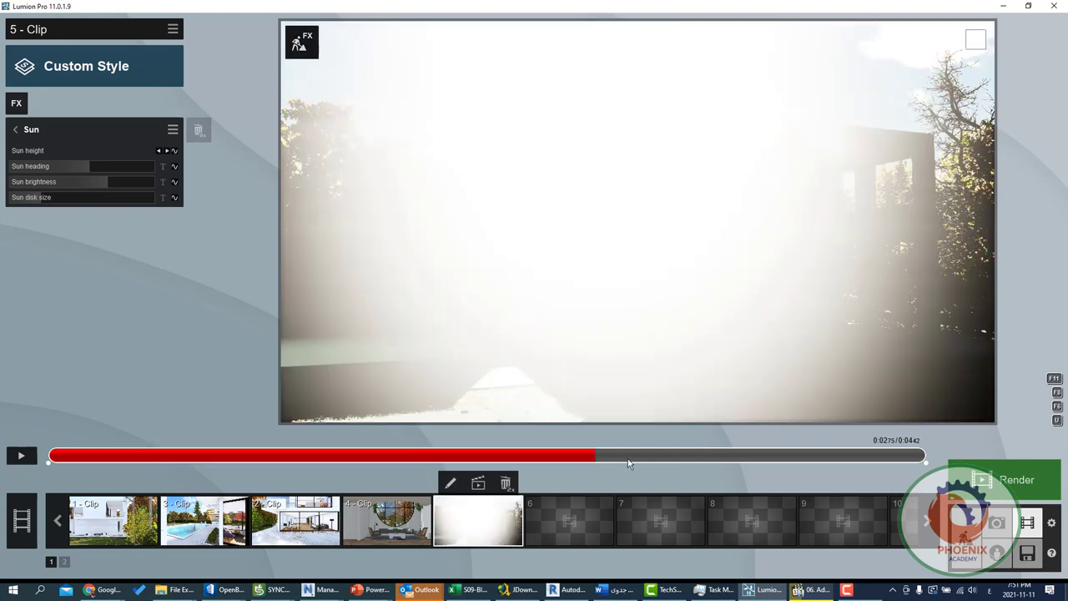
pyautogui.moveTo(596, 458); pyautogui.dragTo(629, 463)
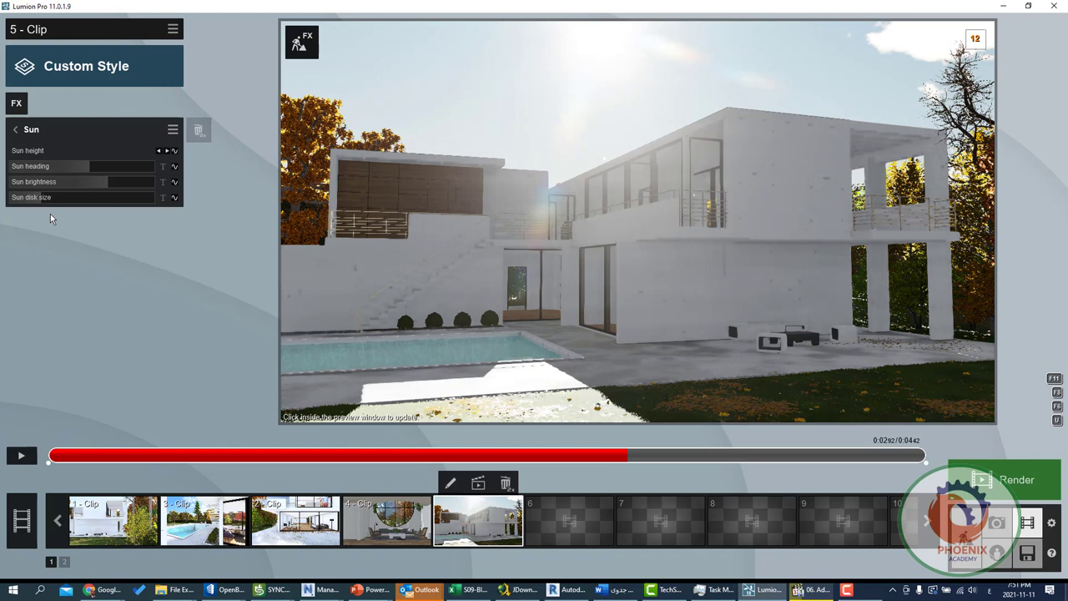
pyautogui.click(24, 201)
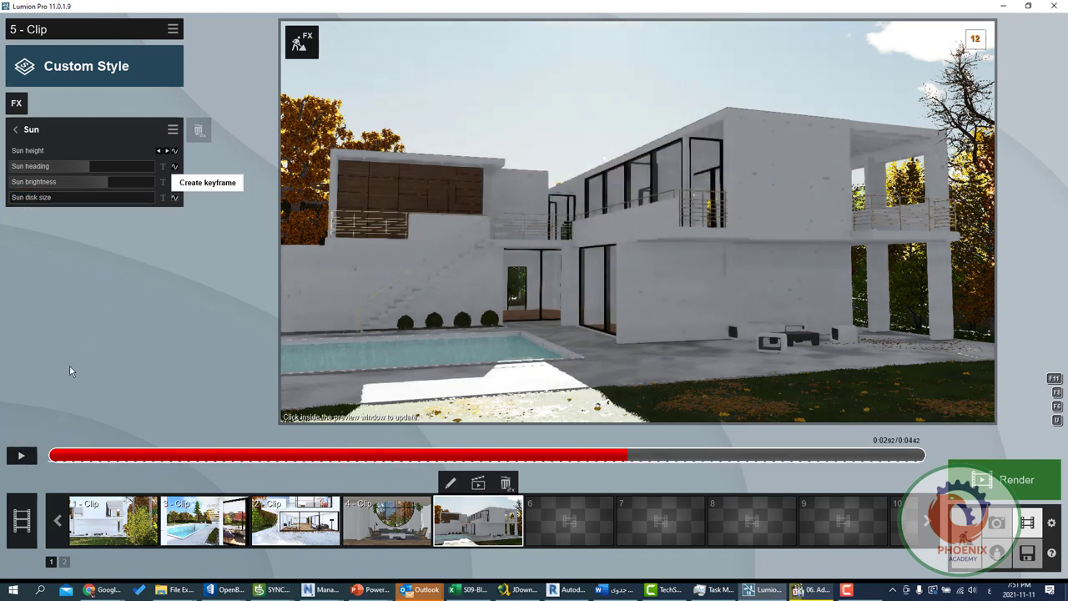
pyautogui.click(21, 456)
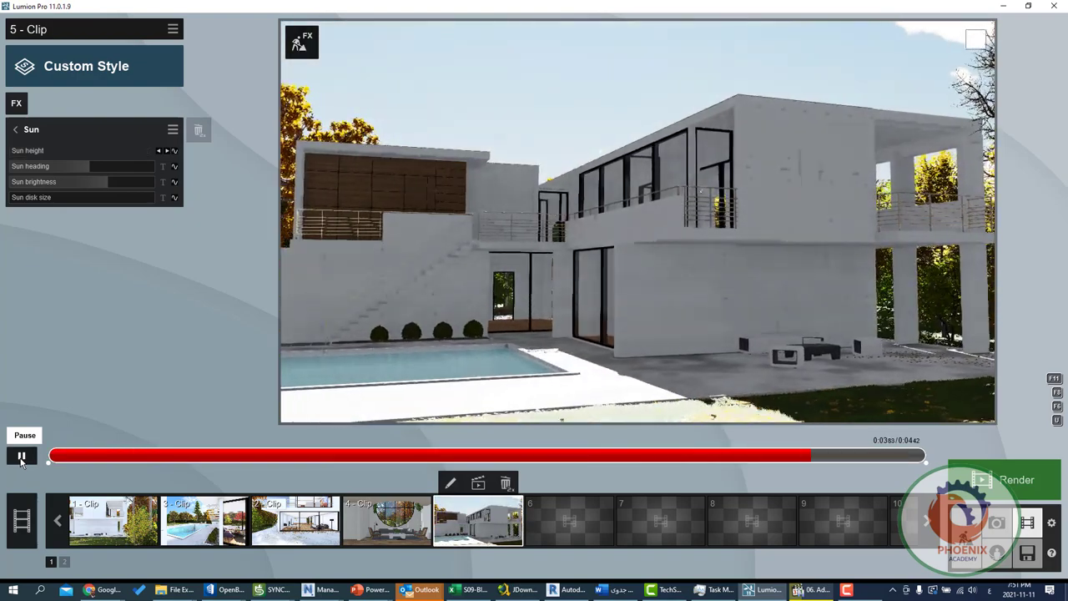
pyautogui.click(21, 459)
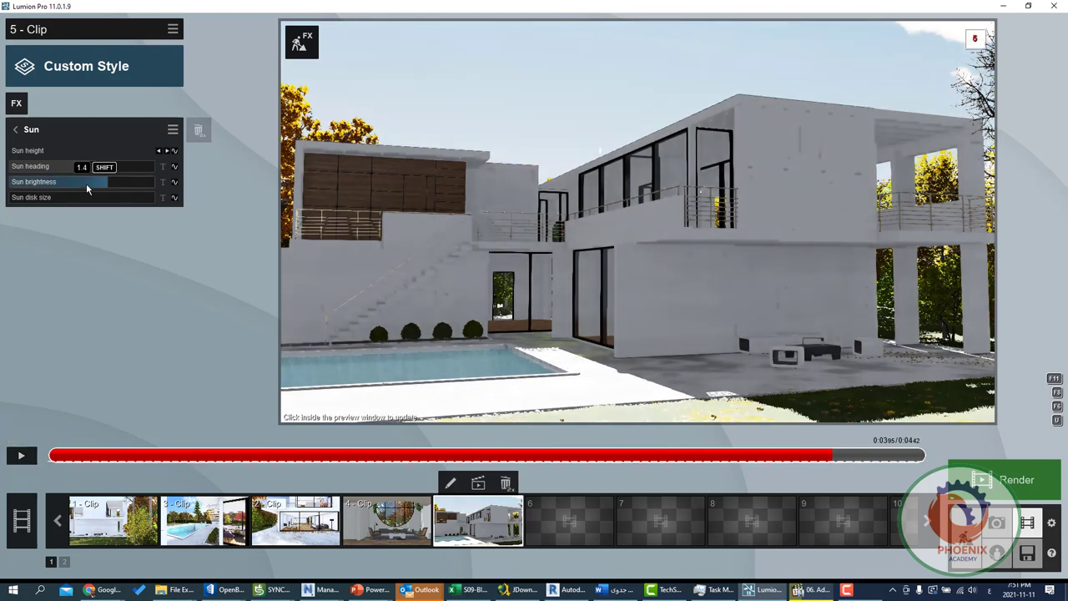
# Lower the sun brightness, replay the clip, and add a God Rays effect.
pyautogui.moveTo(87, 185); pyautogui.dragTo(64, 186)
pyautogui.click(18, 455)
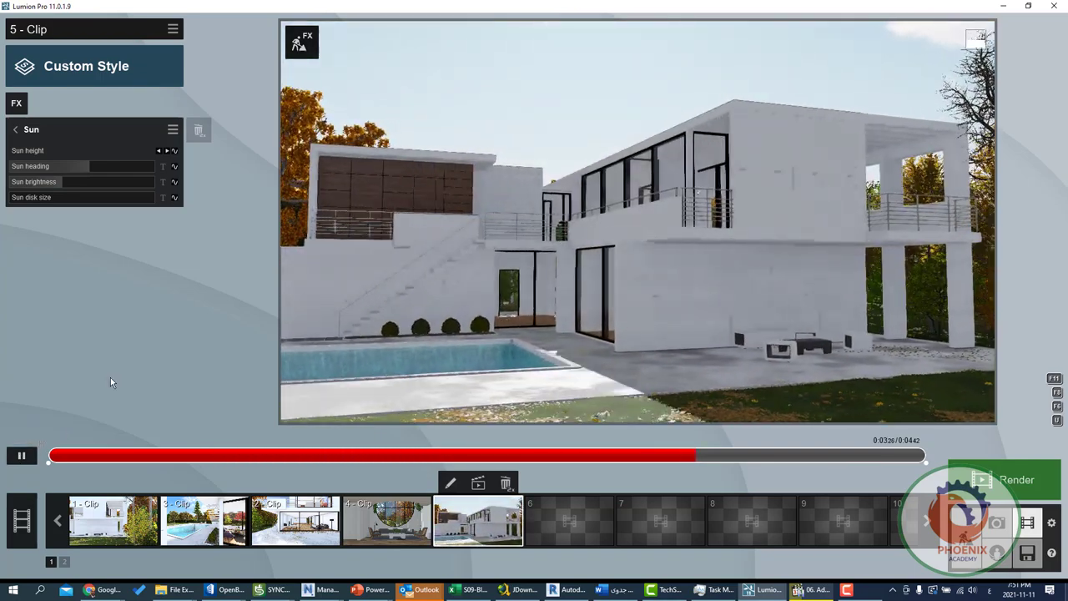
pyautogui.click(15, 102)
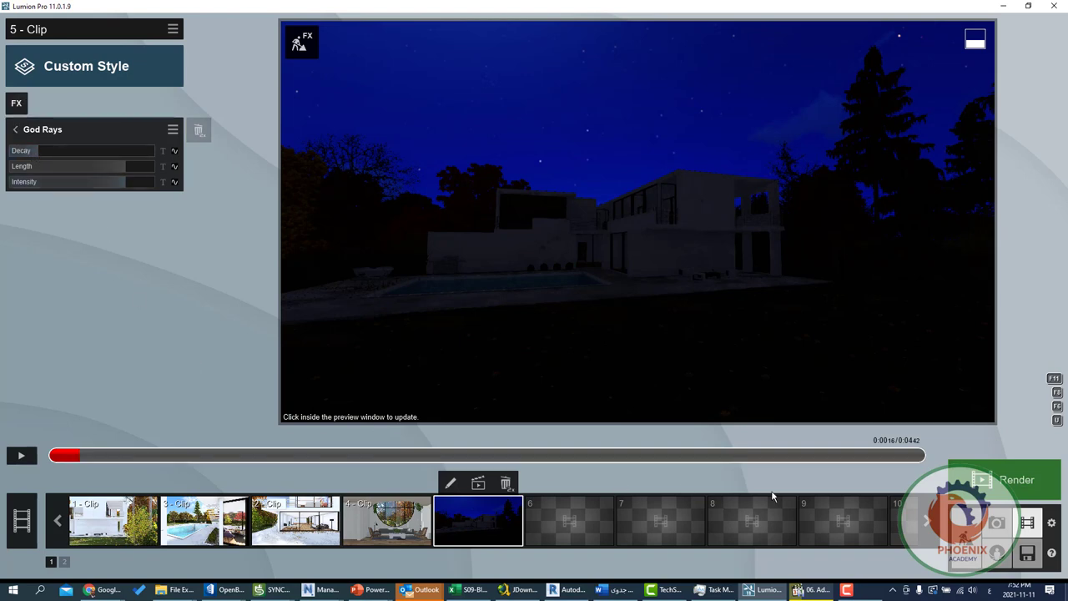
# Near the clip's end, shorten the God Rays length and set decay to 0.8 for subtle rays.
pyautogui.moveTo(836, 458); pyautogui.dragTo(878, 455)
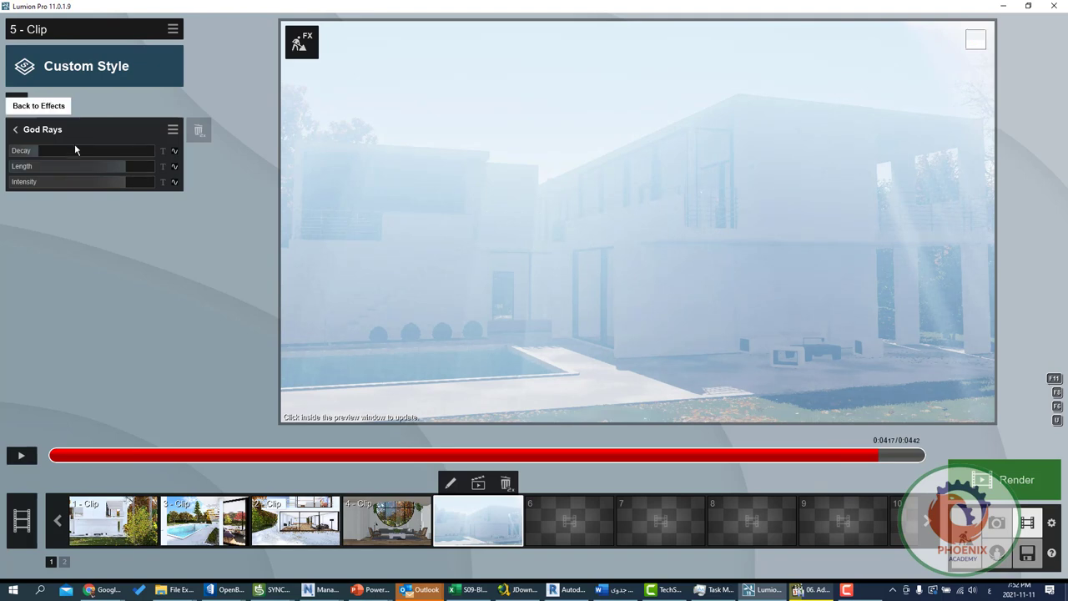
pyautogui.click(14, 154)
pyautogui.moveTo(15, 153)
pyautogui.mouseDown()
pyautogui.moveTo(94, 149)
pyautogui.moveTo(108, 170)
pyautogui.moveTo(156, 167)
pyautogui.moveTo(42, 167)
pyautogui.mouseUp()
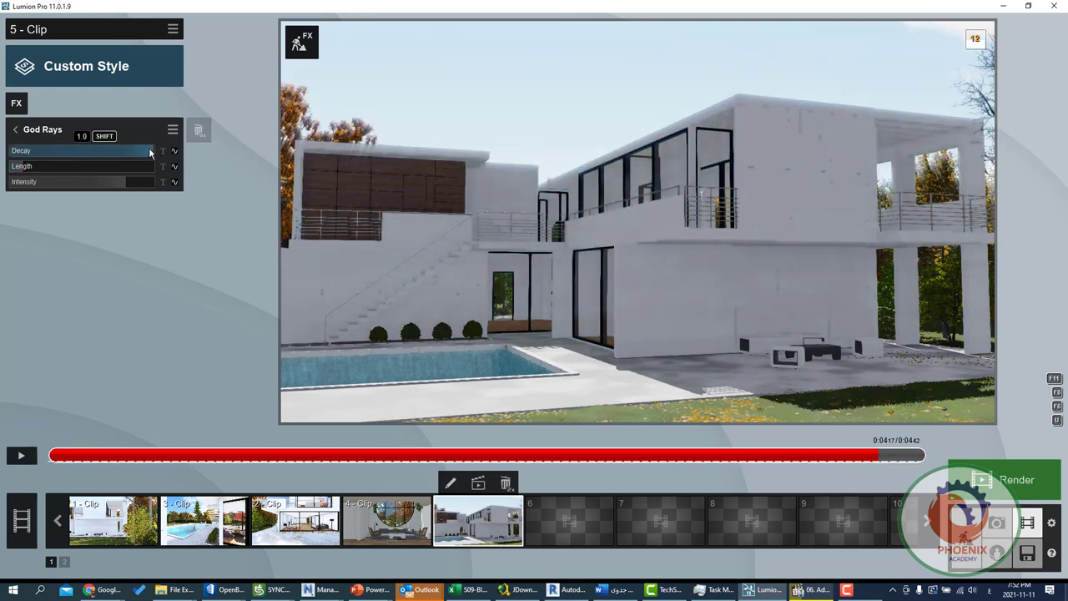
pyautogui.moveTo(142, 157); pyautogui.dragTo(1, 150)
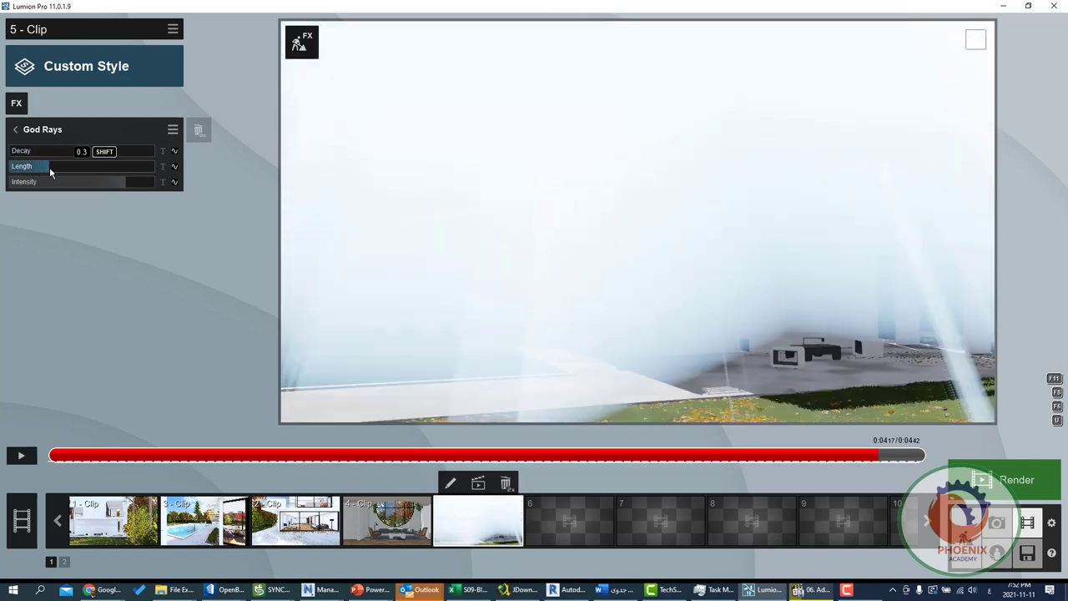
pyautogui.moveTo(49, 166); pyautogui.dragTo(14, 166)
pyautogui.click(43, 152)
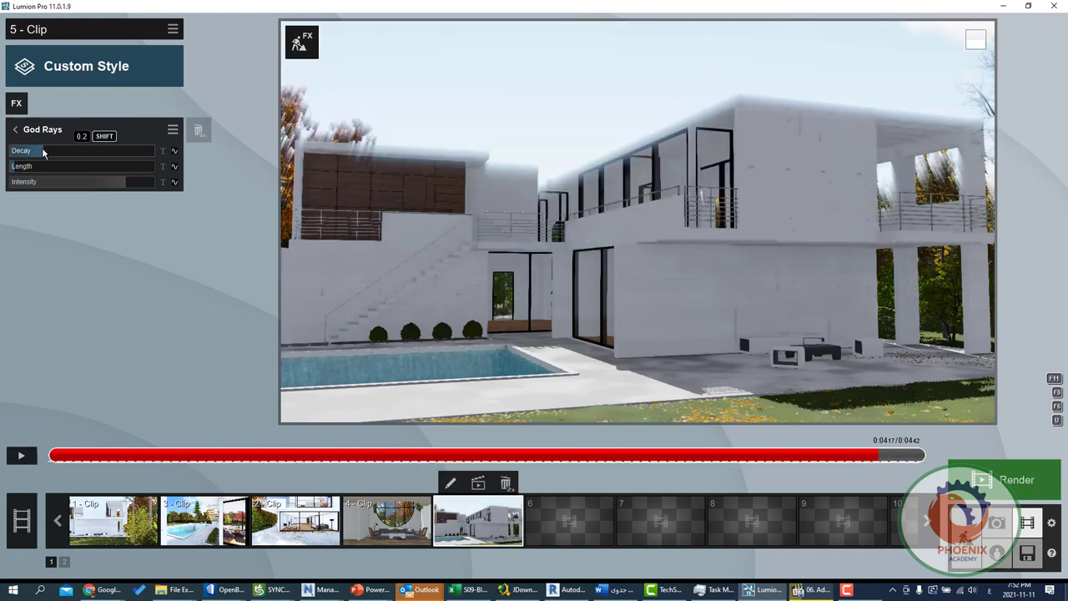
pyautogui.moveTo(39, 152); pyautogui.dragTo(123, 156)
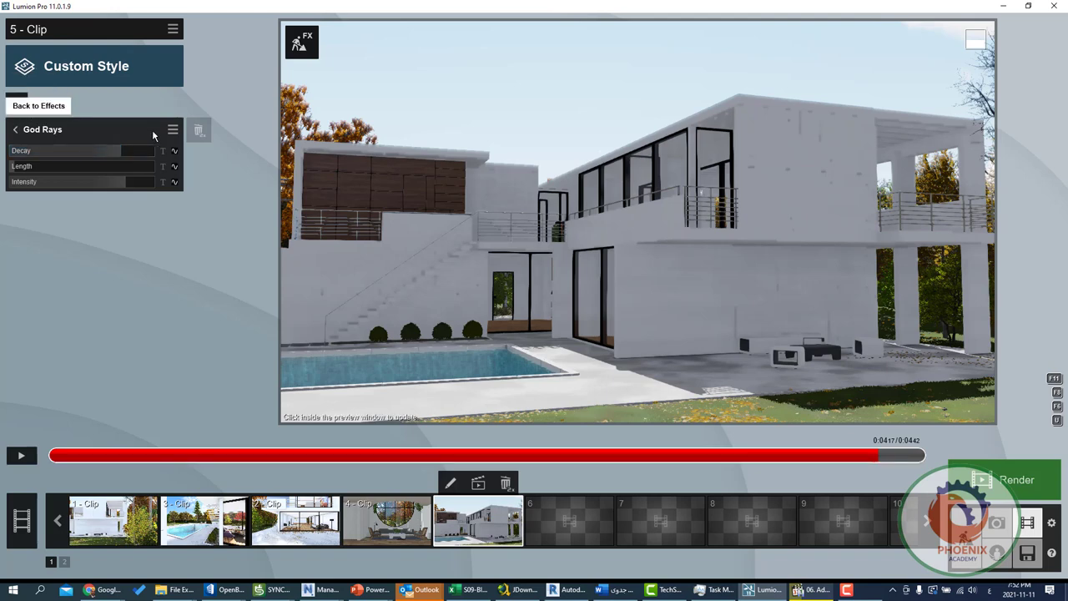
# Swap God Rays for a Sun Study set to hour 19, September, time zone -9:00.
pyautogui.doubleClick(199, 130)
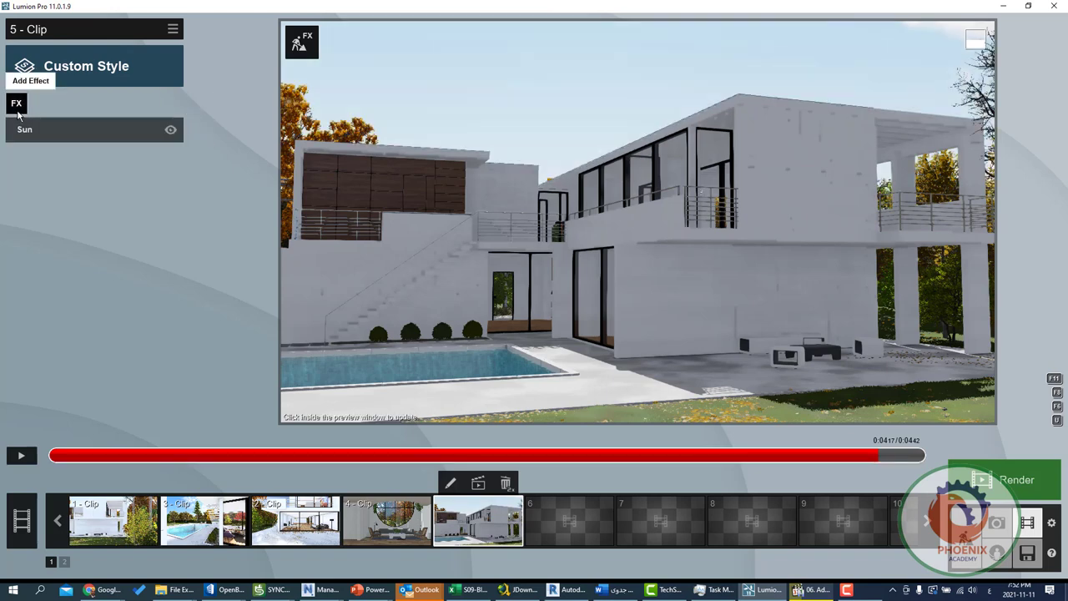
pyautogui.click(16, 104)
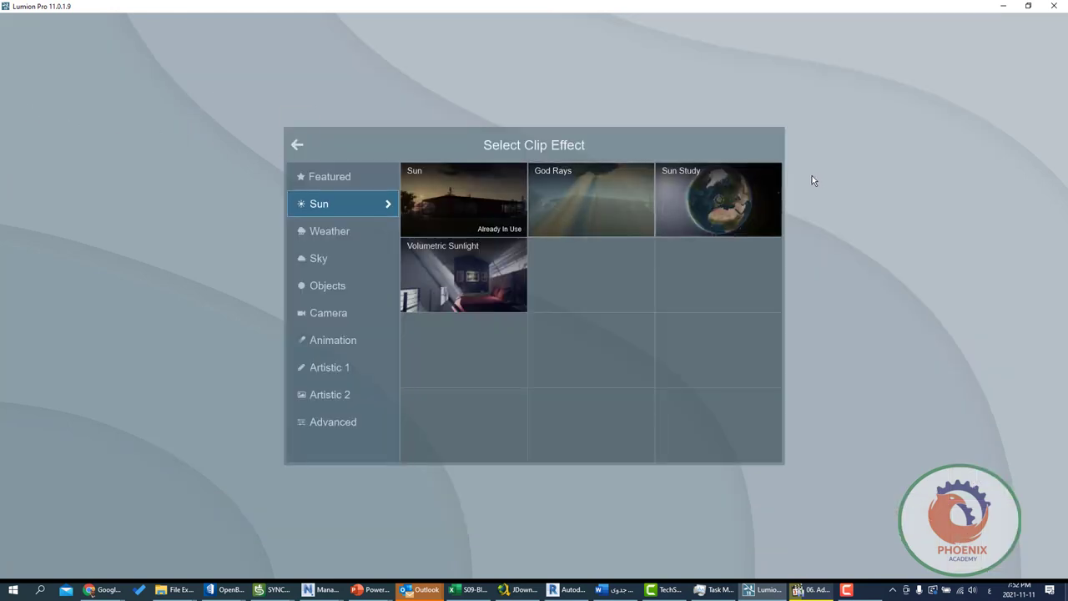
pyautogui.click(743, 200)
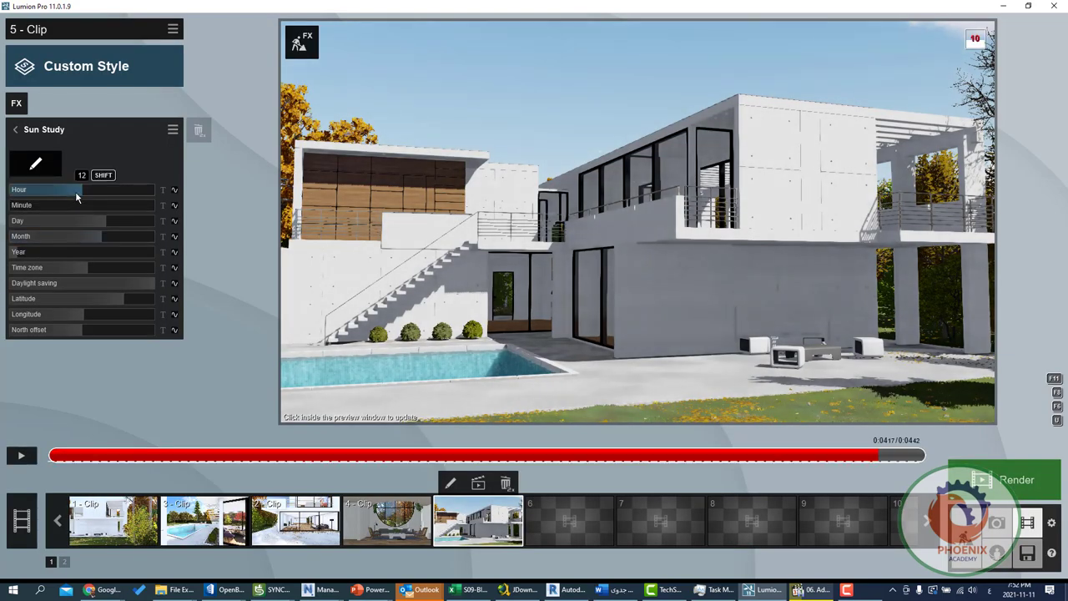
pyautogui.moveTo(86, 191); pyautogui.dragTo(125, 192)
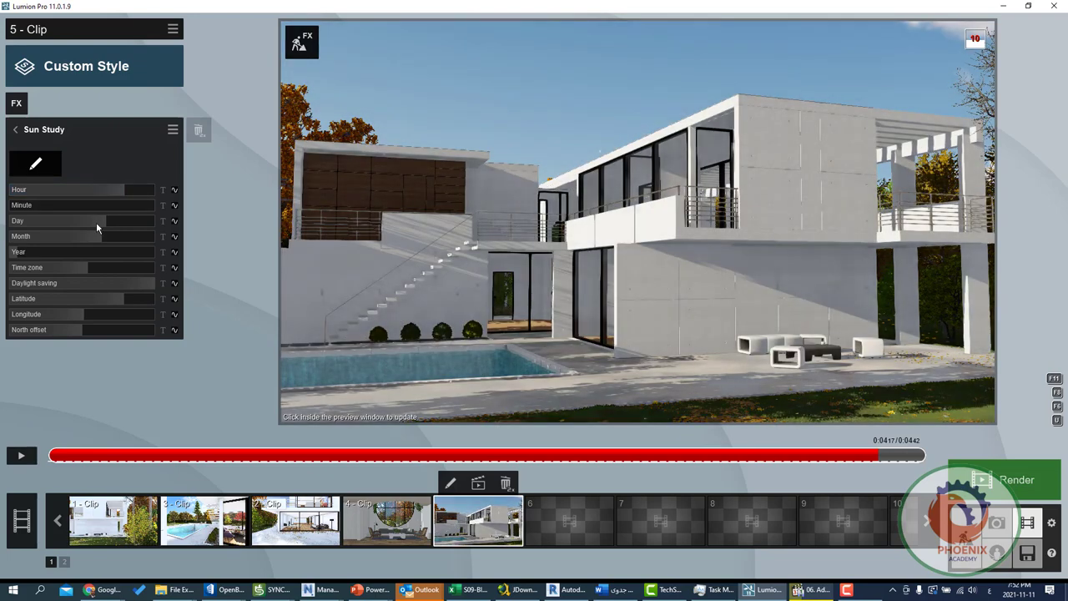
pyautogui.moveTo(87, 236)
pyautogui.mouseDown()
pyautogui.moveTo(120, 242)
pyautogui.moveTo(61, 236)
pyautogui.moveTo(136, 245)
pyautogui.mouseUp()
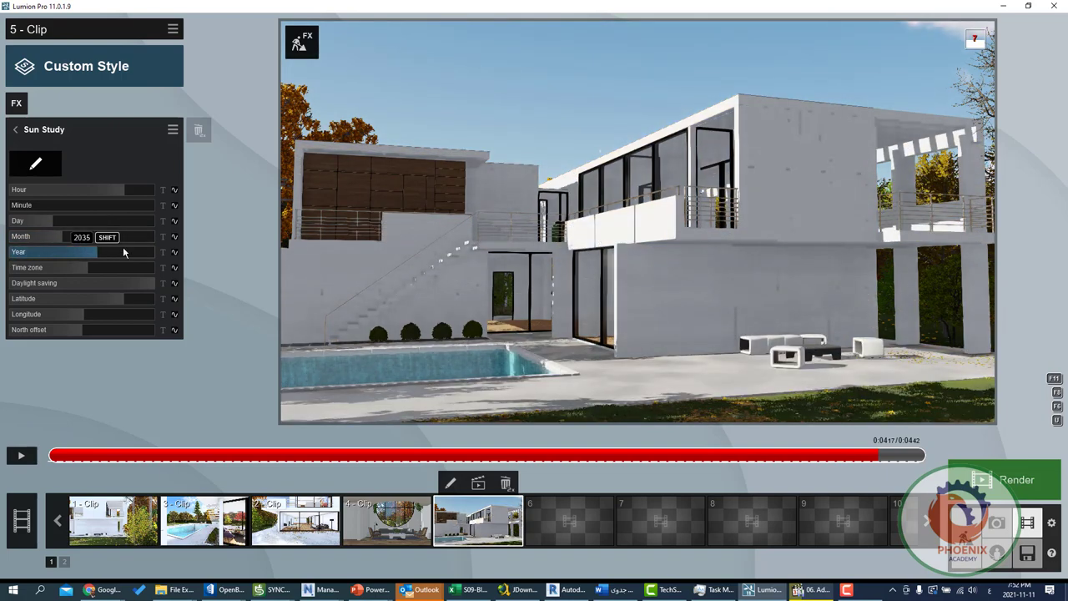
pyautogui.moveTo(68, 267)
pyautogui.mouseDown()
pyautogui.moveTo(27, 267)
pyautogui.moveTo(123, 260)
pyautogui.moveTo(106, 287)
pyautogui.mouseUp()
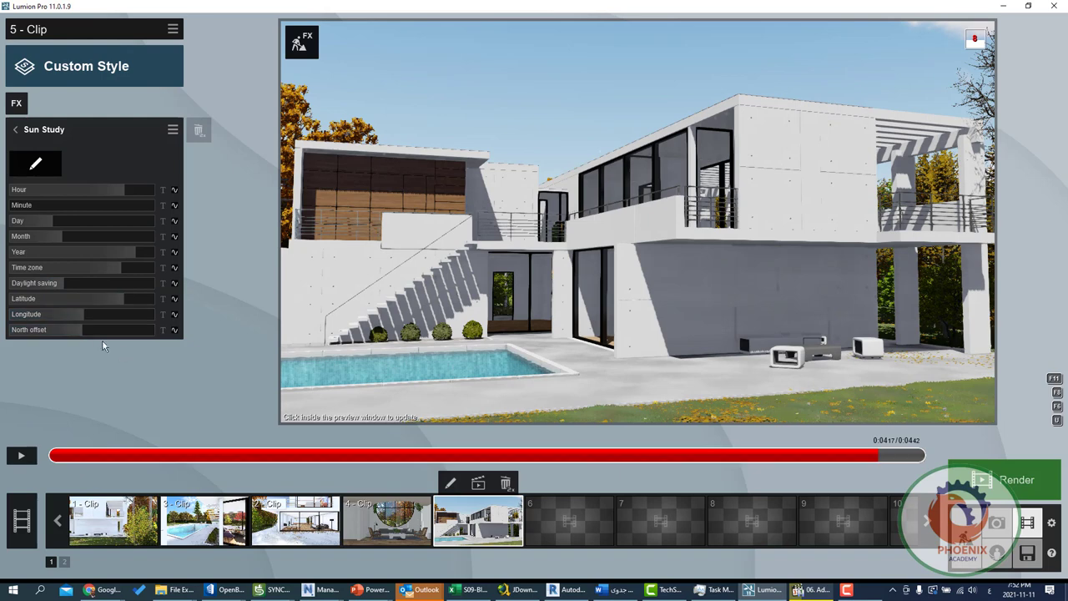
# Add Weather > Fog to clip 5 and thicken its density to about 1.7.
pyautogui.click(16, 103)
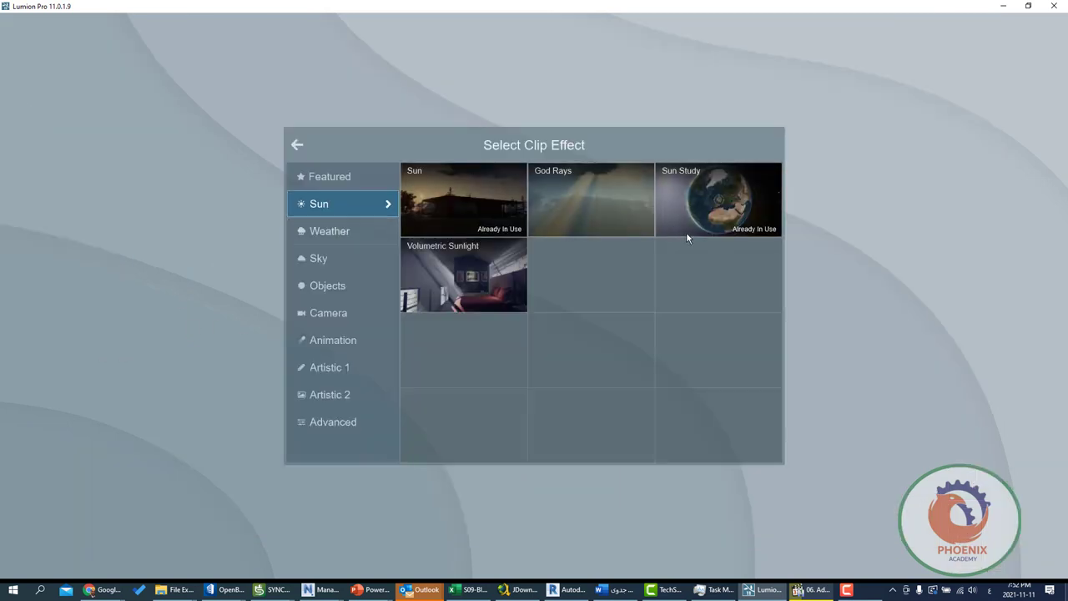
pyautogui.click(305, 226)
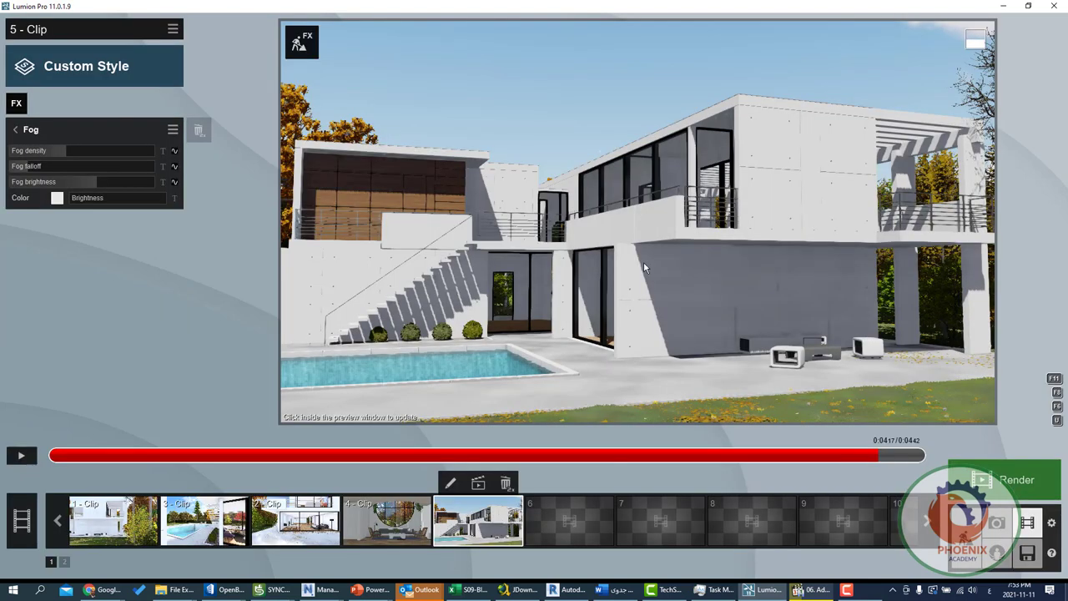
pyautogui.moveTo(67, 151)
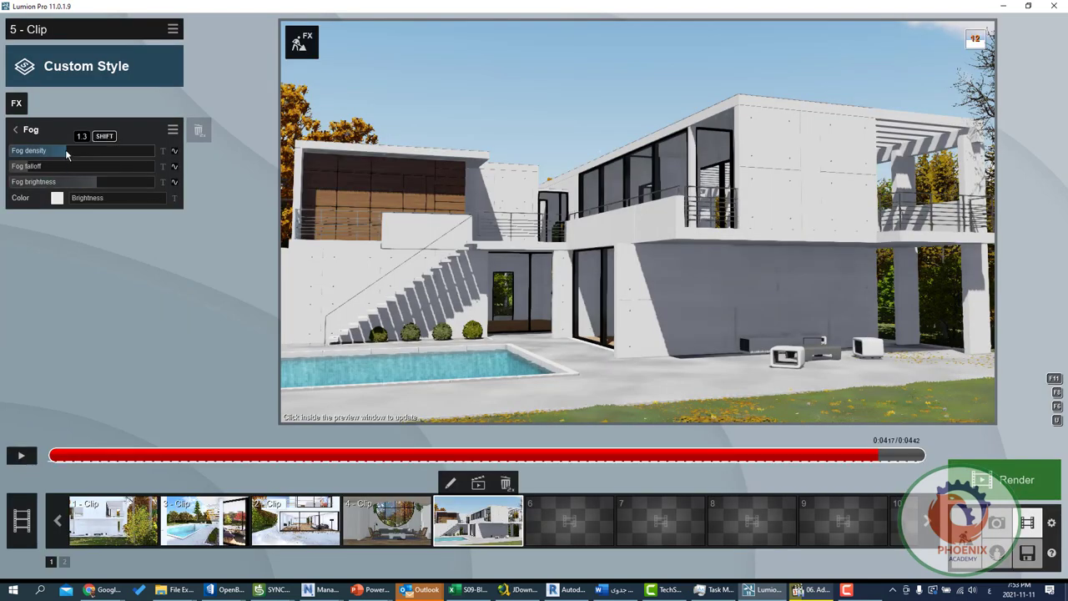
pyautogui.moveTo(73, 156)
pyautogui.mouseDown()
pyautogui.moveTo(100, 156)
pyautogui.moveTo(25, 156)
pyautogui.mouseUp()
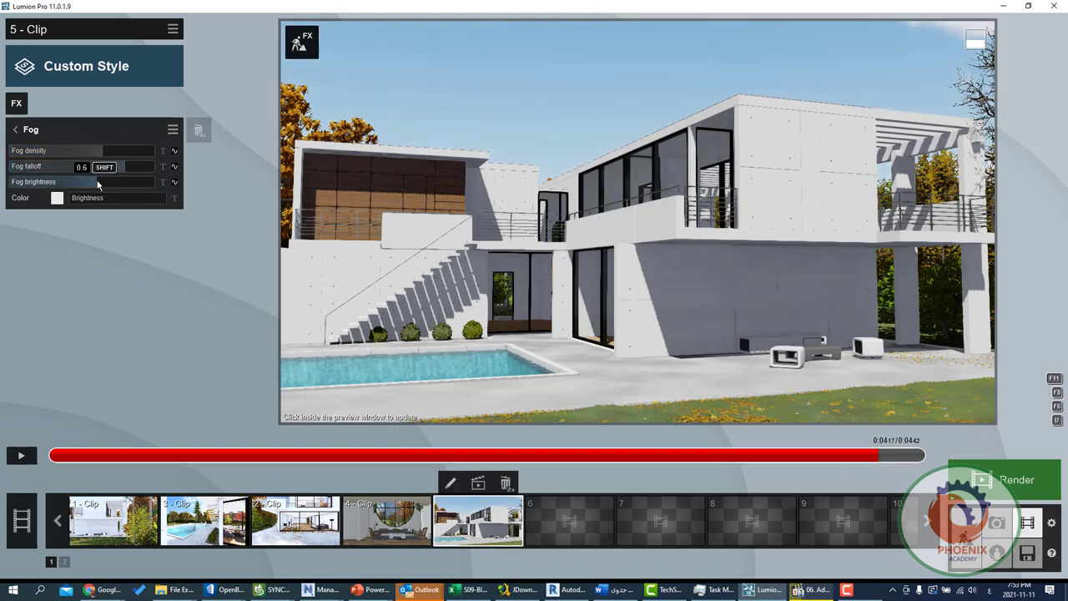
pyautogui.moveTo(122, 151); pyautogui.dragTo(119, 152)
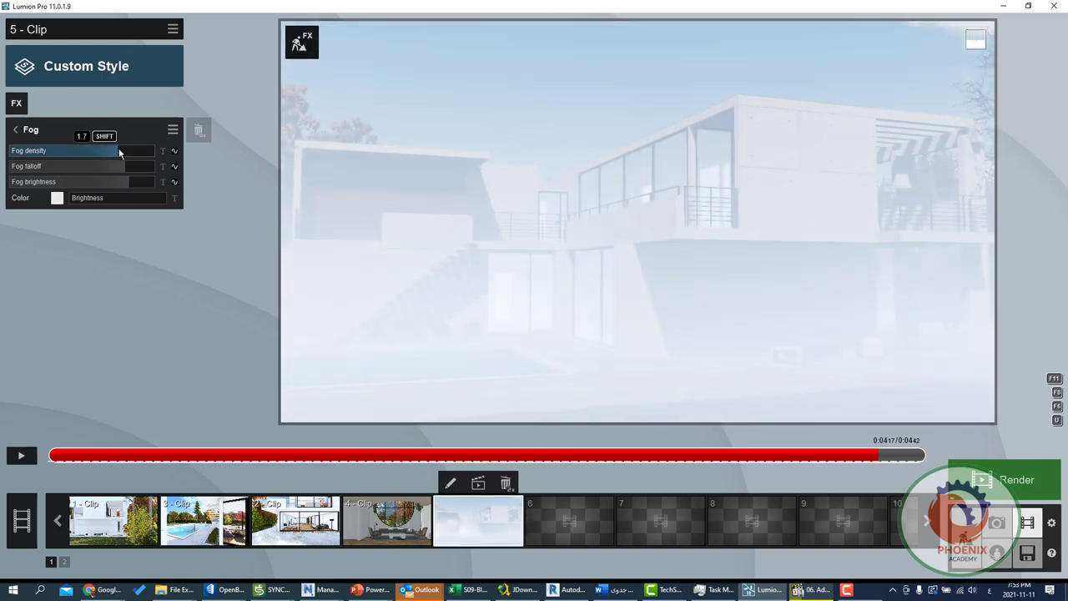
# Delete the Fog, Sun Study and Sun effects, then add Weather > Wind to clip 5.
pyautogui.doubleClick(200, 131)
pyautogui.doubleClick(200, 132)
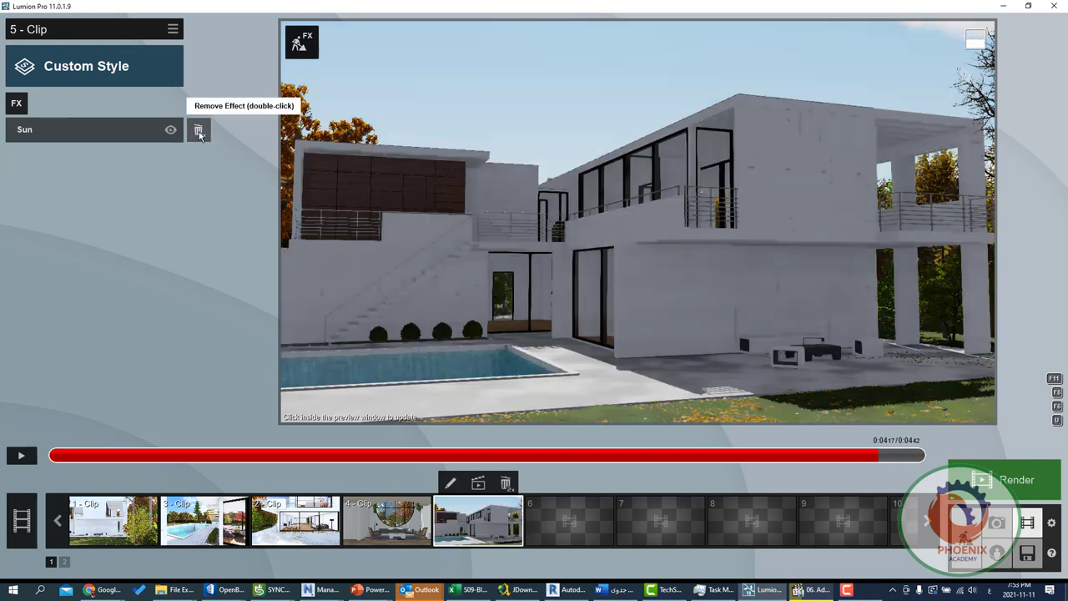
pyautogui.doubleClick(199, 132)
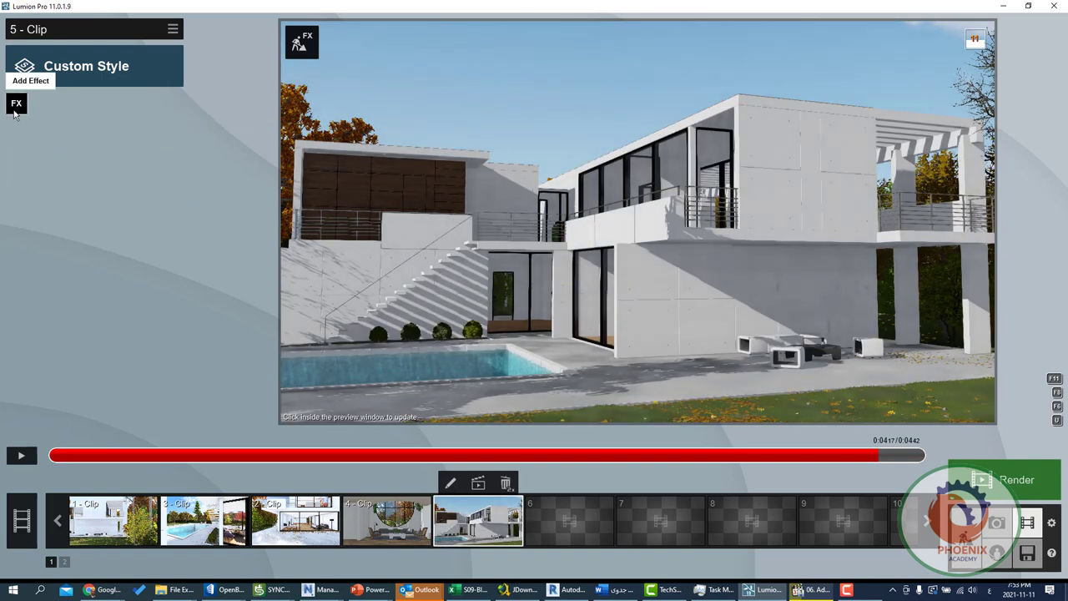
pyautogui.click(16, 105)
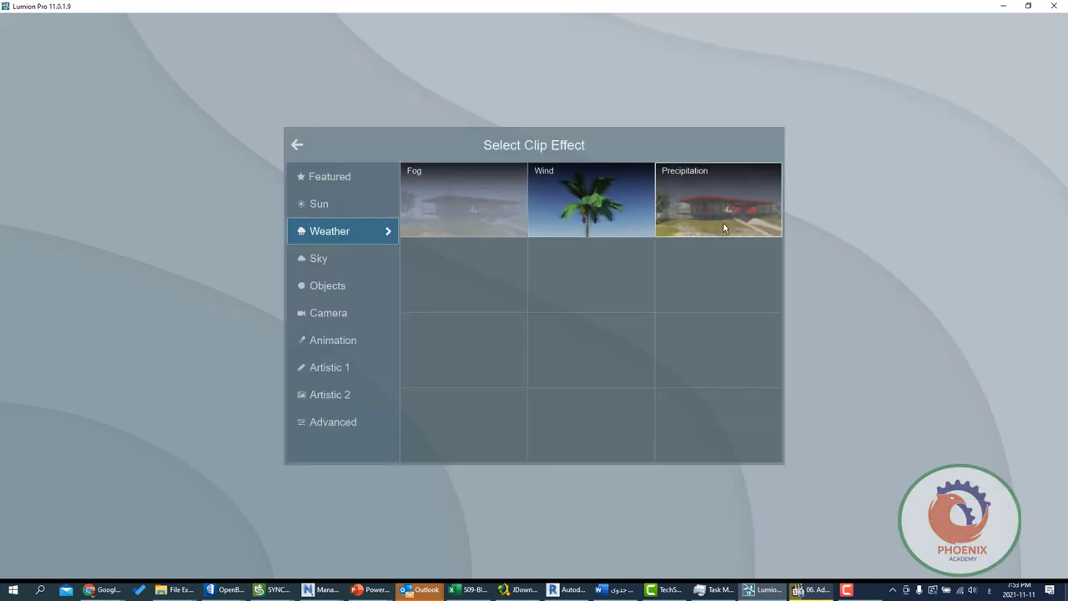
pyautogui.click(589, 204)
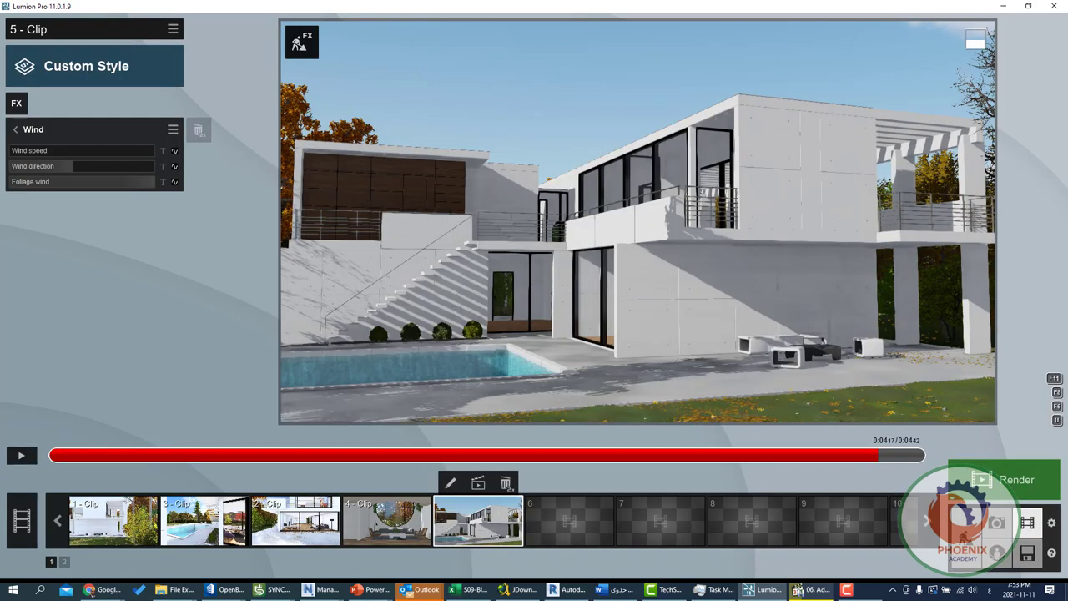
# Add Sky and Clouds from the Sky category and drag its cloud Position slider higher.
pyautogui.click(20, 105)
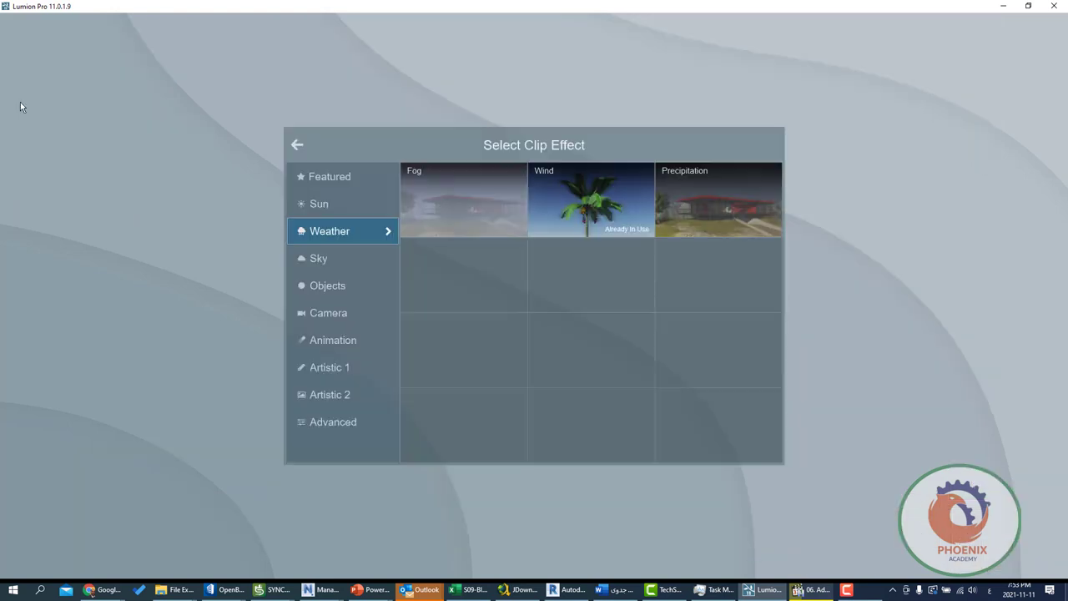
pyautogui.click(319, 259)
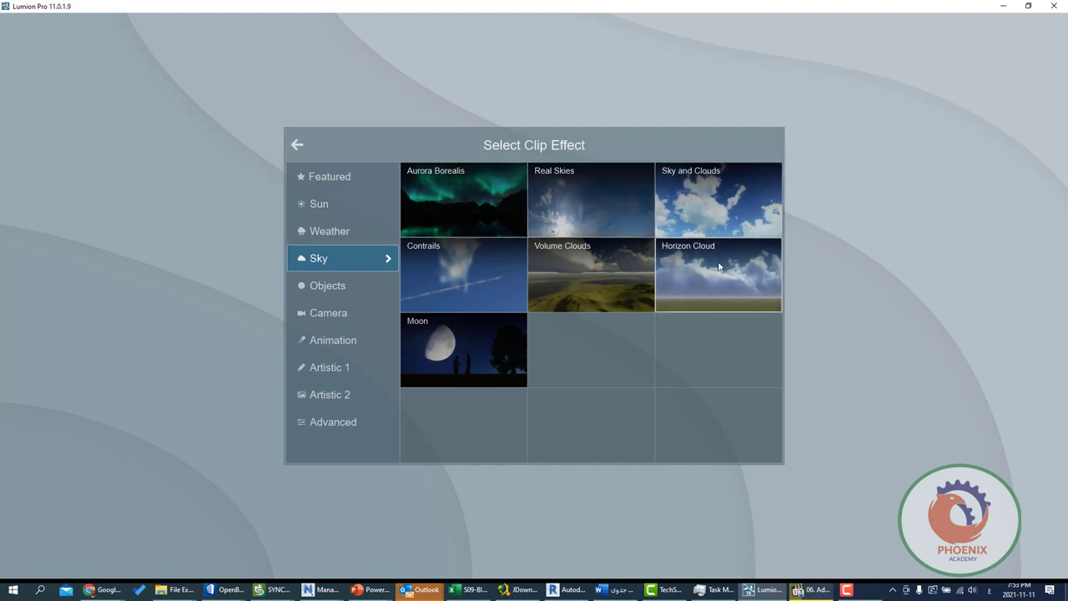
pyautogui.click(714, 208)
pyautogui.moveTo(71, 153)
pyautogui.mouseDown()
pyautogui.moveTo(147, 157)
pyautogui.moveTo(89, 167)
pyautogui.mouseUp()
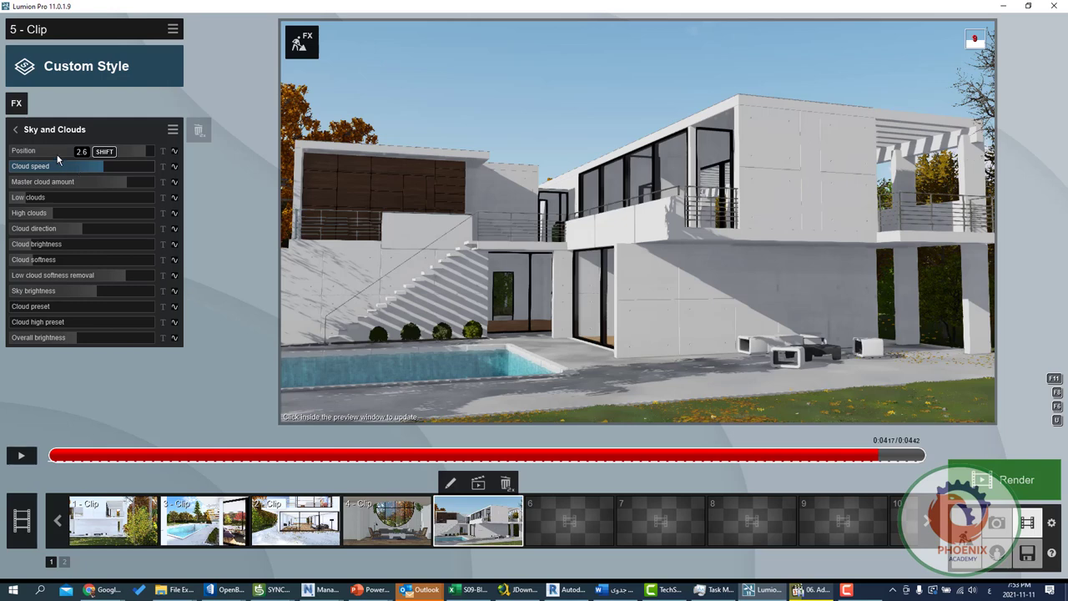
# Browse the Objects clip effects and close the picker without adding one.
pyautogui.click(18, 108)
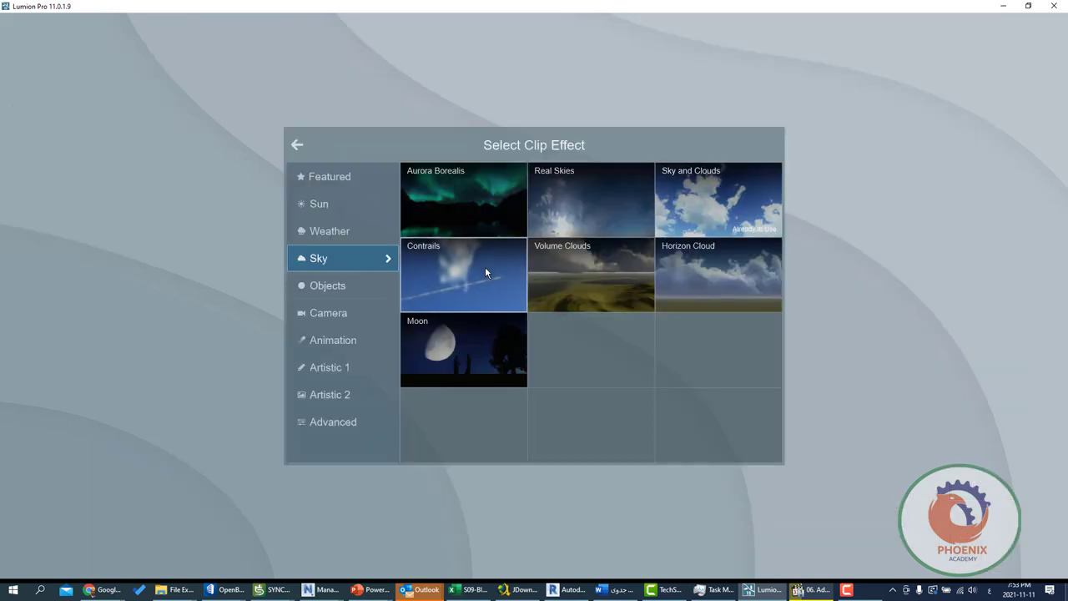
pyautogui.click(353, 284)
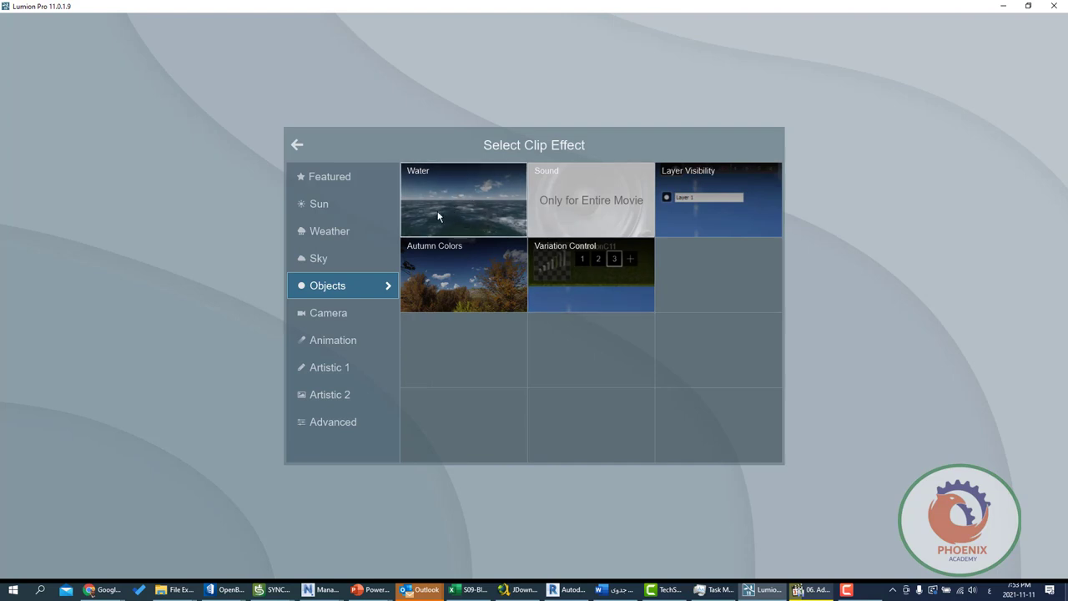
pyautogui.click(298, 146)
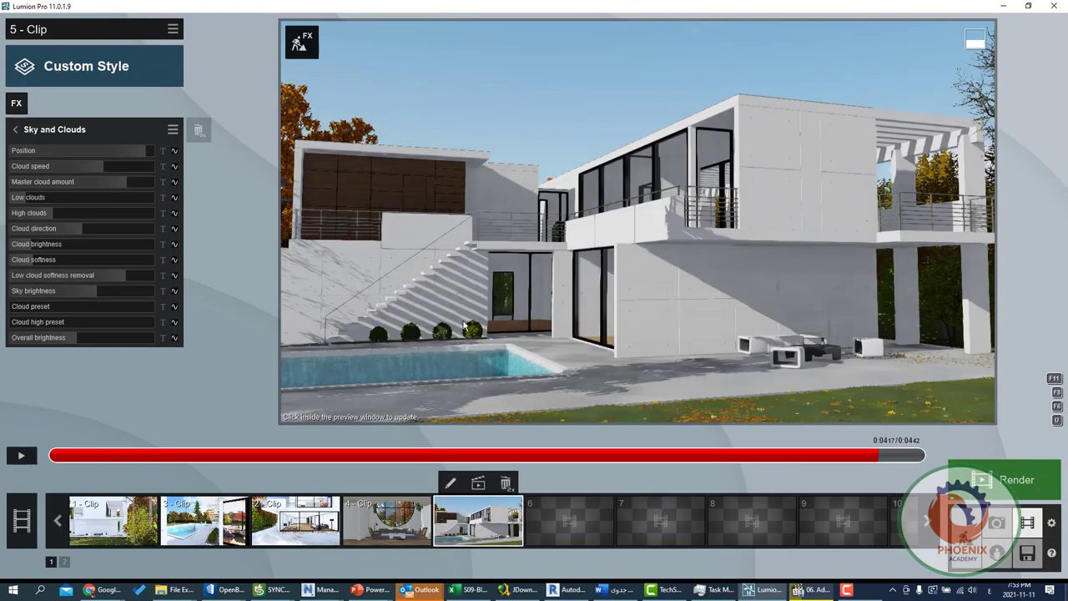
pyautogui.moveTo(637, 221)
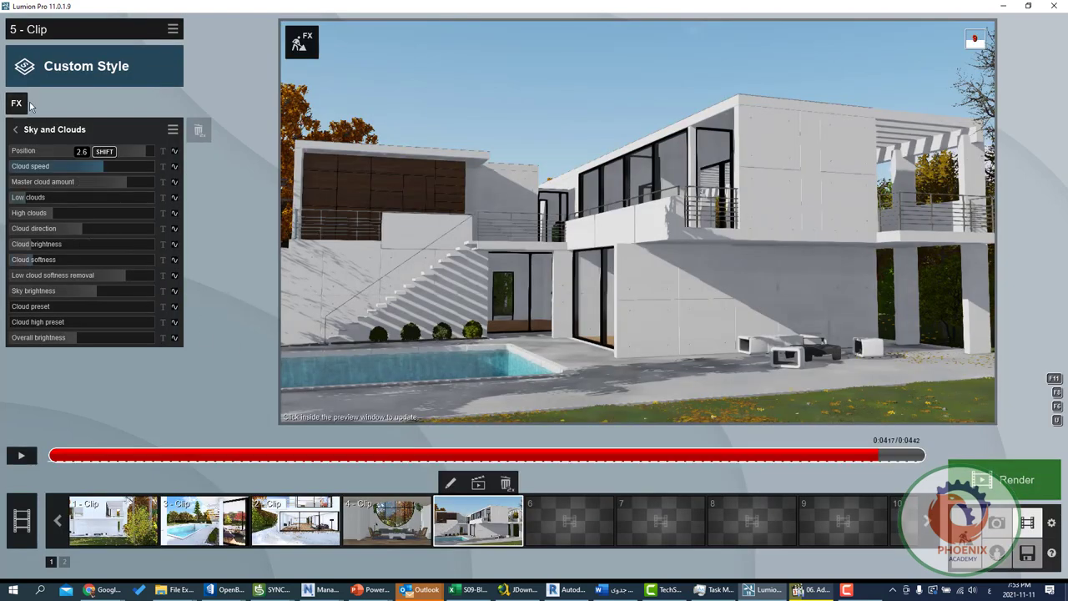
# Add the Water effect to clip 5, toggling the Underwater and Ocean options and leaving Underwater off.
pyautogui.click(16, 103)
pyautogui.click(435, 213)
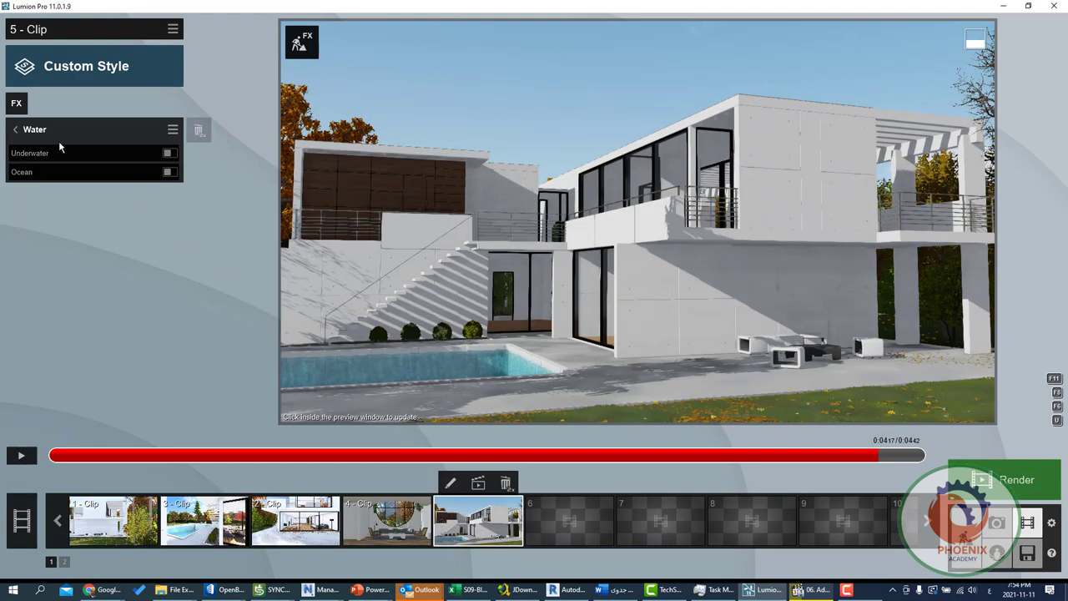
pyautogui.click(69, 151)
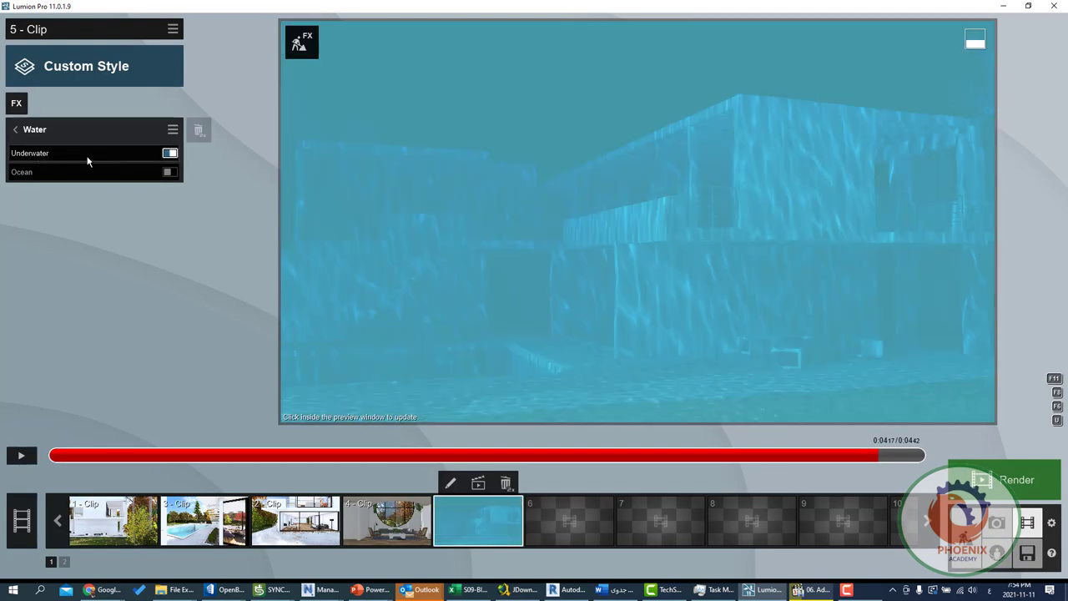
pyautogui.click(110, 158)
pyautogui.click(117, 152)
pyautogui.click(97, 176)
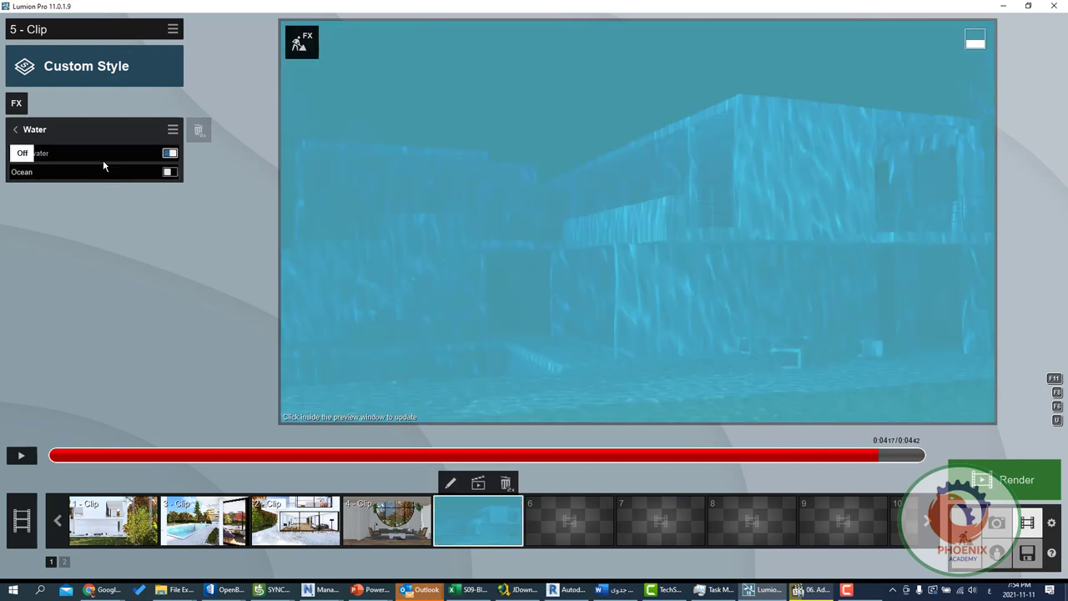
pyautogui.click(104, 161)
# Add the Camera > Handheld Camera effect to clip 5.
pyautogui.click(16, 102)
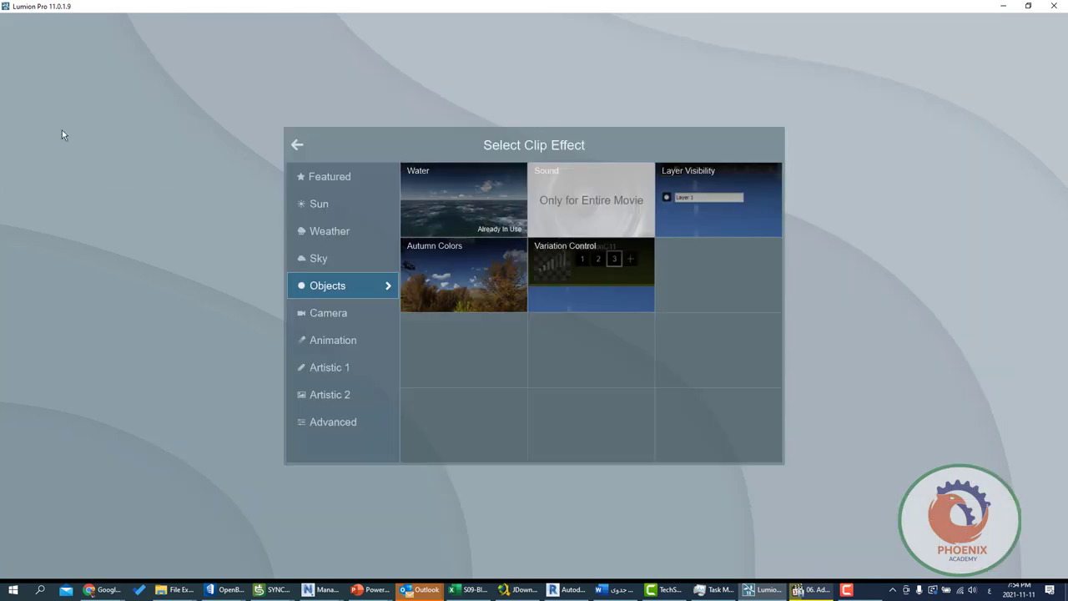
pyautogui.click(324, 319)
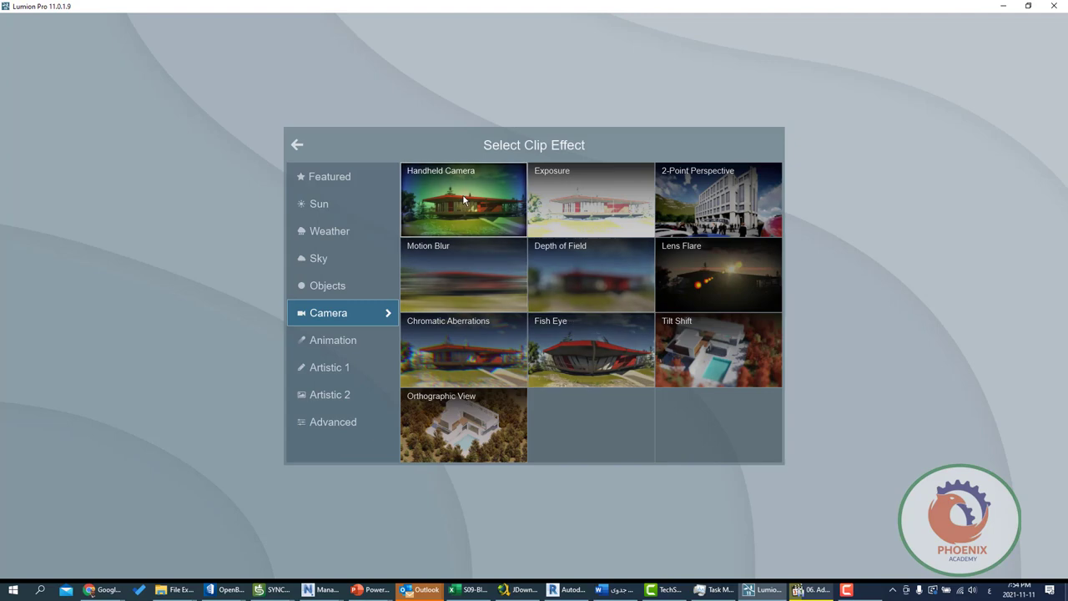
pyautogui.click(495, 200)
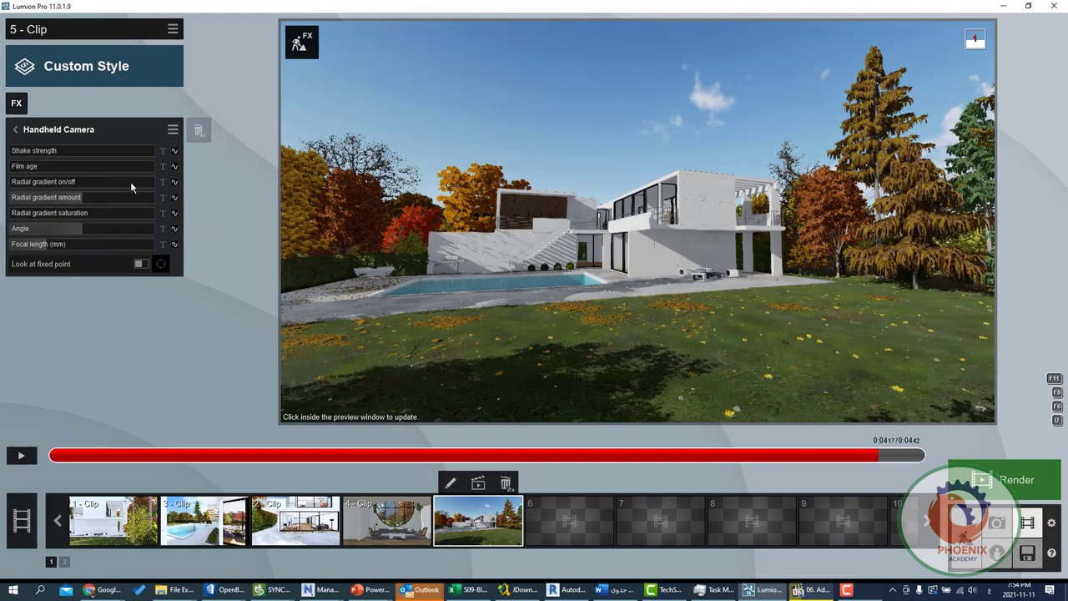
# Raise shake strength, film age and radial gradient (0.8), and tilt the angle to -5°.
pyautogui.moveTo(58, 151); pyautogui.dragTo(132, 149)
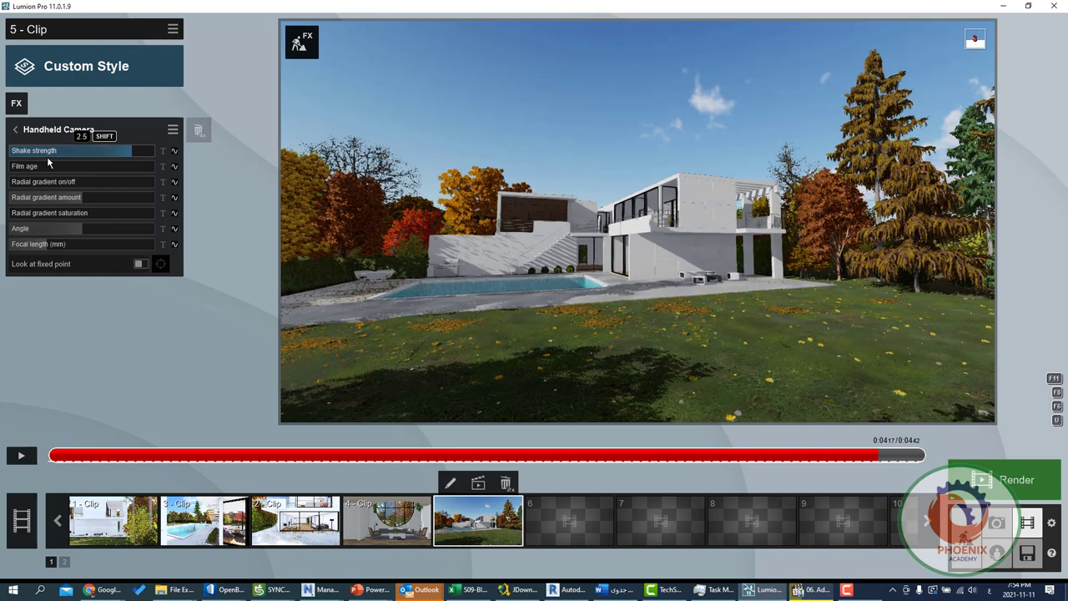
pyautogui.moveTo(119, 167); pyautogui.dragTo(165, 169)
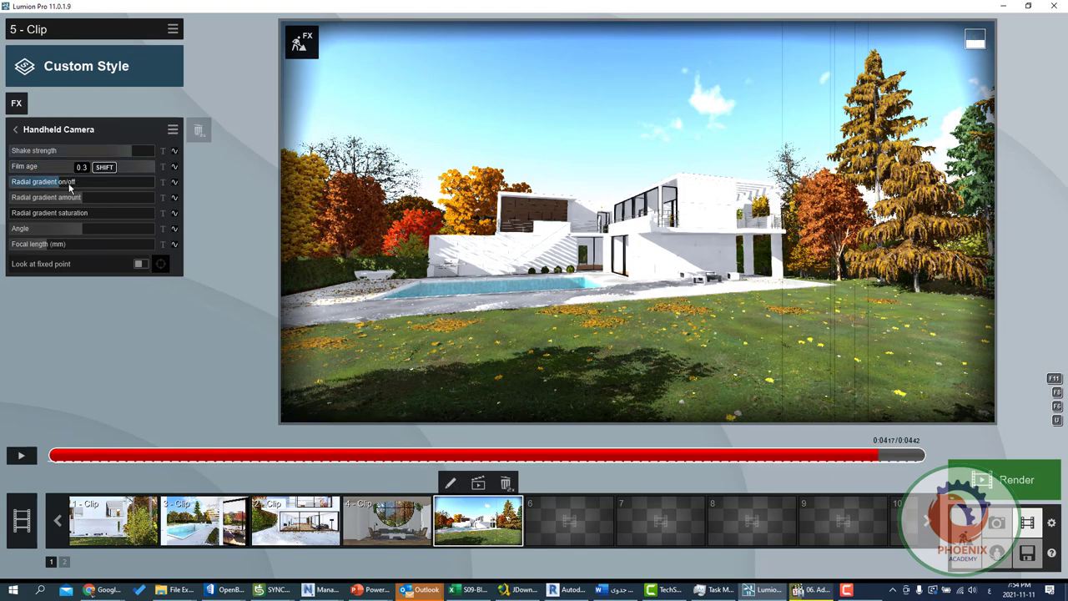
pyautogui.moveTo(103, 185)
pyautogui.mouseDown()
pyautogui.moveTo(122, 185)
pyautogui.moveTo(76, 184)
pyautogui.mouseUp()
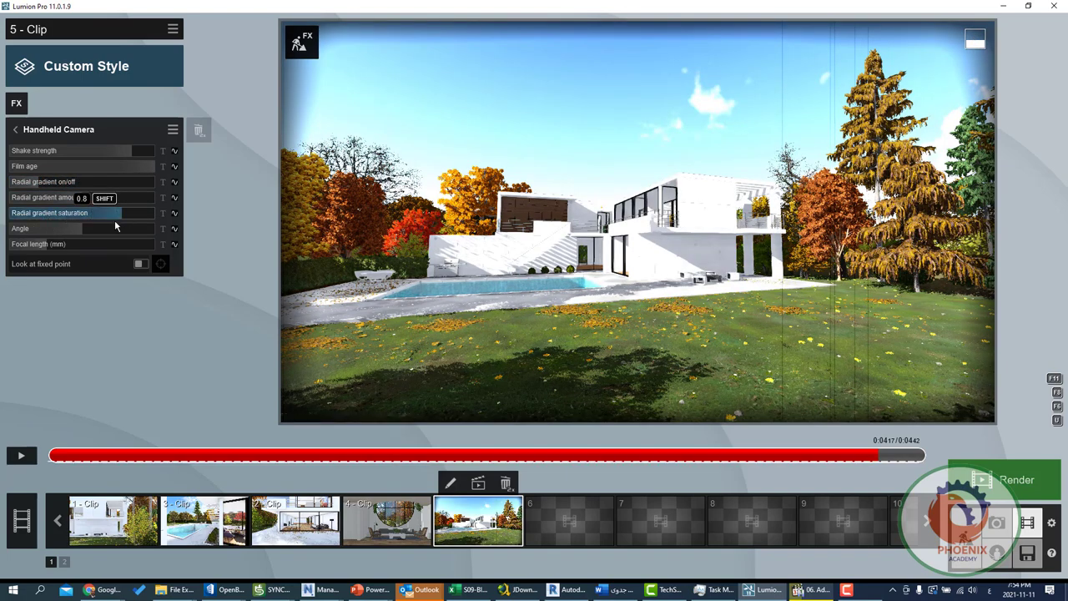
pyautogui.moveTo(71, 226)
pyautogui.mouseDown()
pyautogui.moveTo(41, 227)
pyautogui.moveTo(75, 229)
pyautogui.mouseUp()
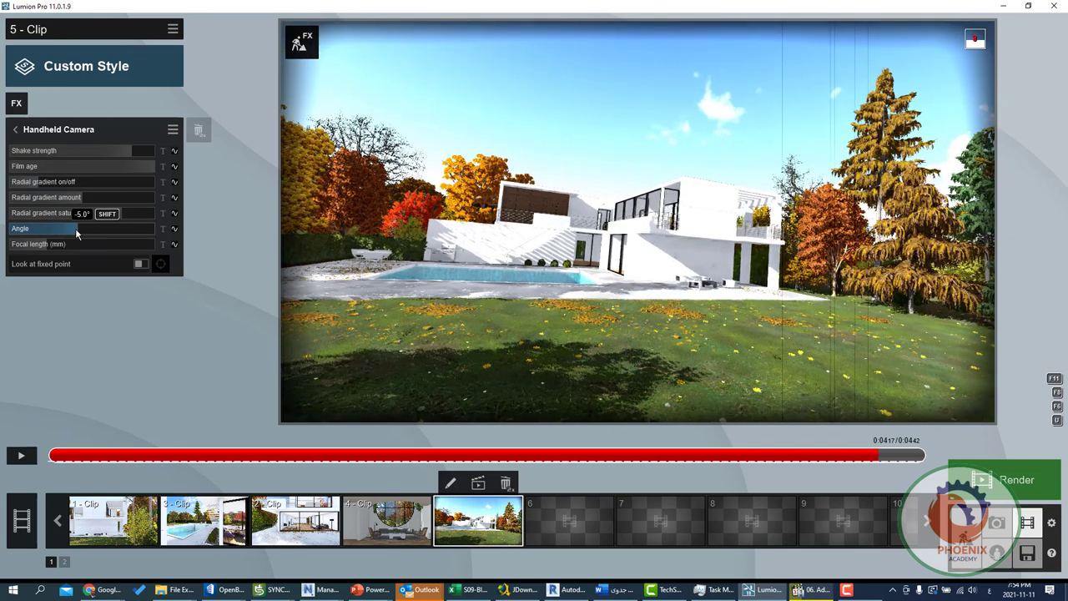
pyautogui.moveTo(76, 233); pyautogui.dragTo(79, 231)
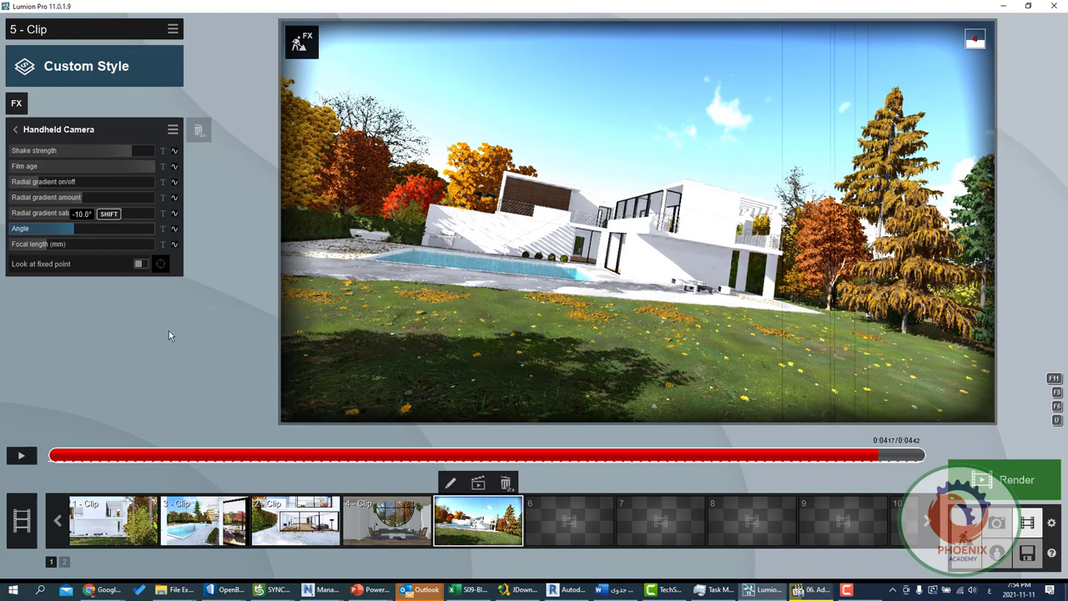
pyautogui.click(64, 459)
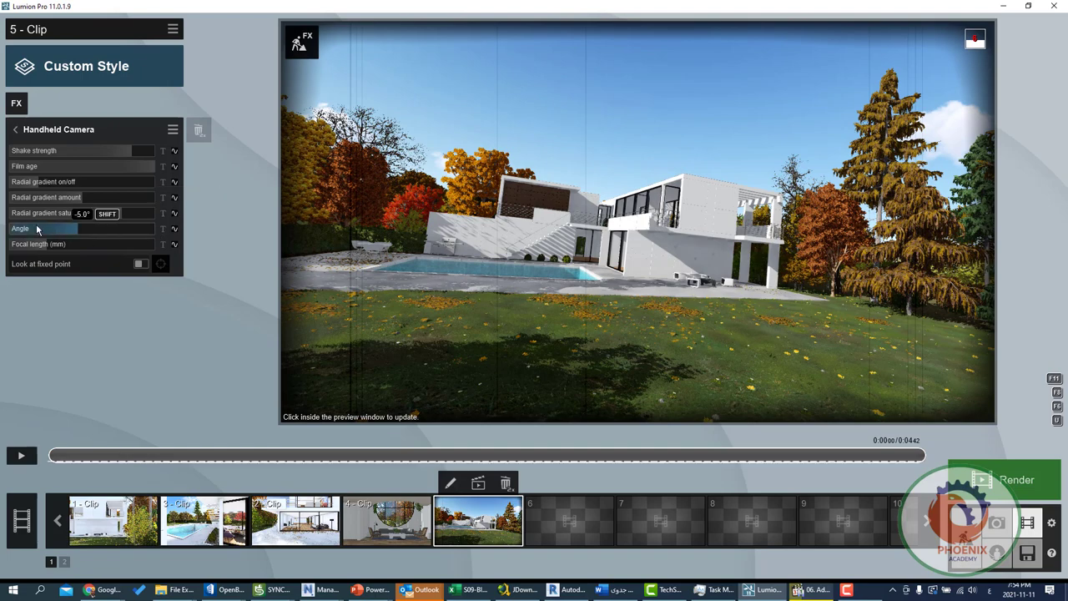
# Keyframe the Angle at the clip start, 2.50 s and clip end with different tilt values.
pyautogui.click(175, 231)
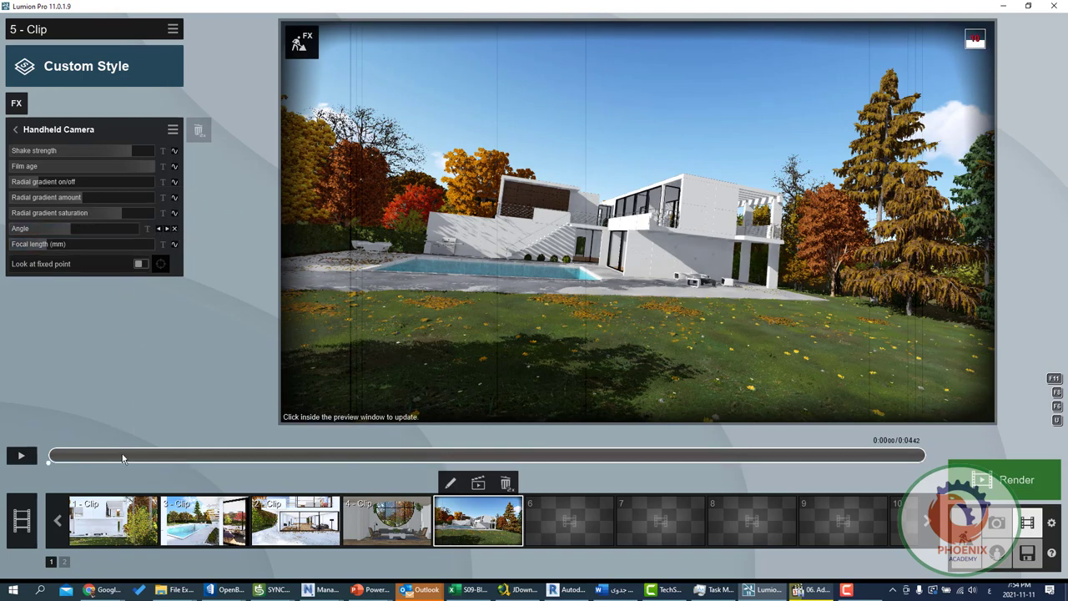
pyautogui.click(211, 456)
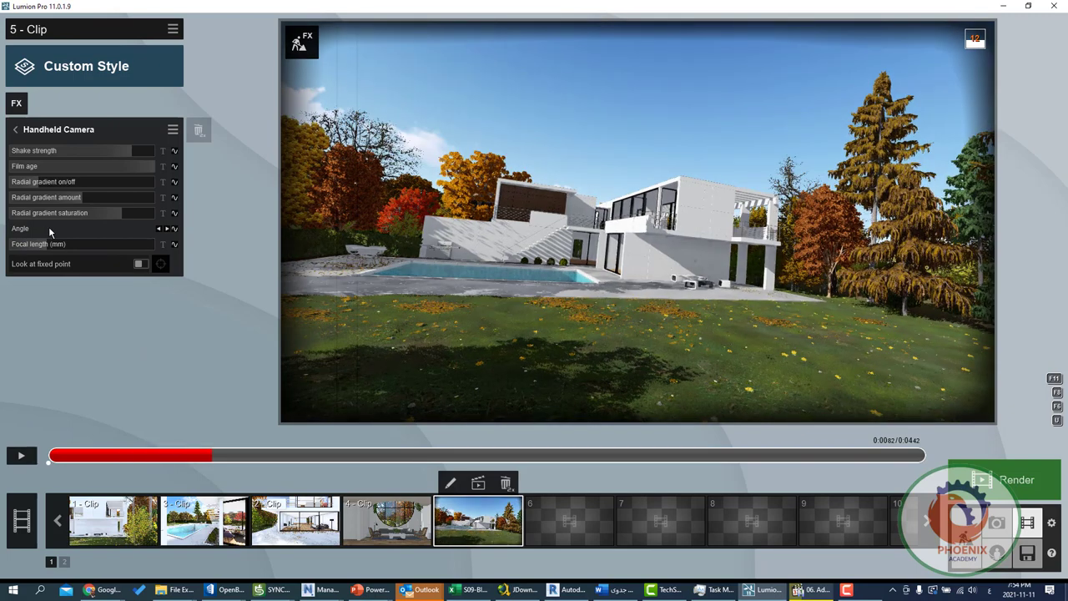
pyautogui.moveTo(107, 239)
pyautogui.mouseDown()
pyautogui.moveTo(86, 238)
pyautogui.moveTo(95, 232)
pyautogui.mouseUp()
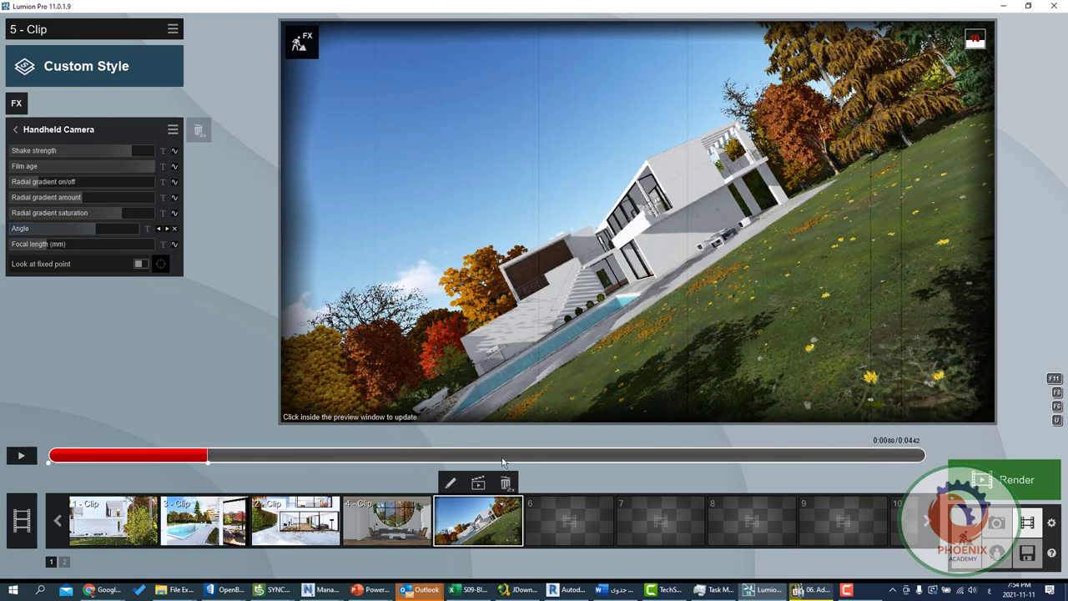
pyautogui.click(543, 458)
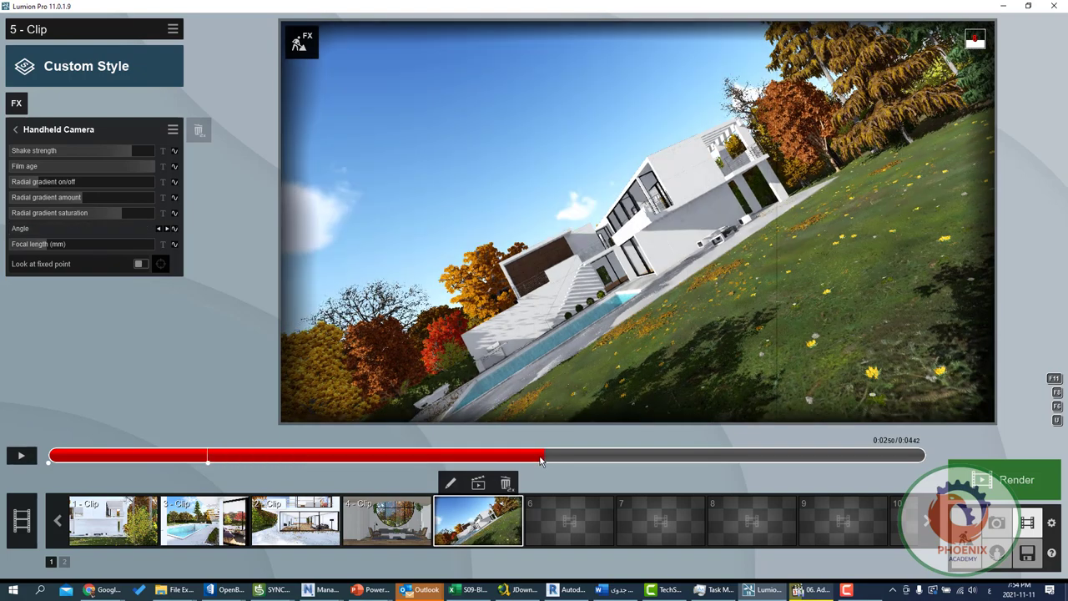
pyautogui.click(174, 228)
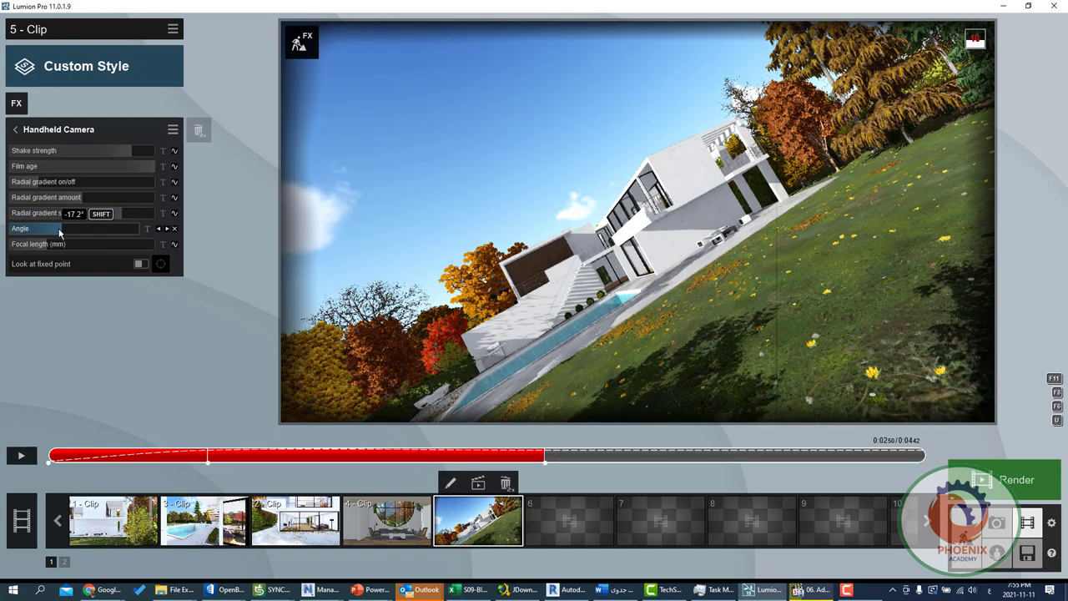
pyautogui.click(56, 228)
pyautogui.click(924, 465)
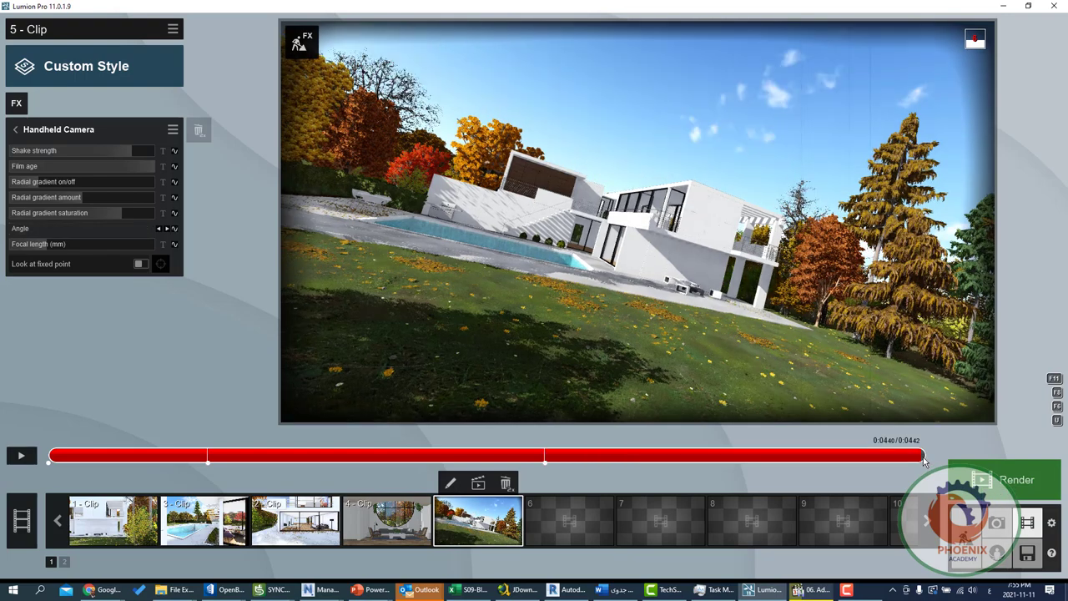
pyautogui.click(174, 231)
pyautogui.click(176, 234)
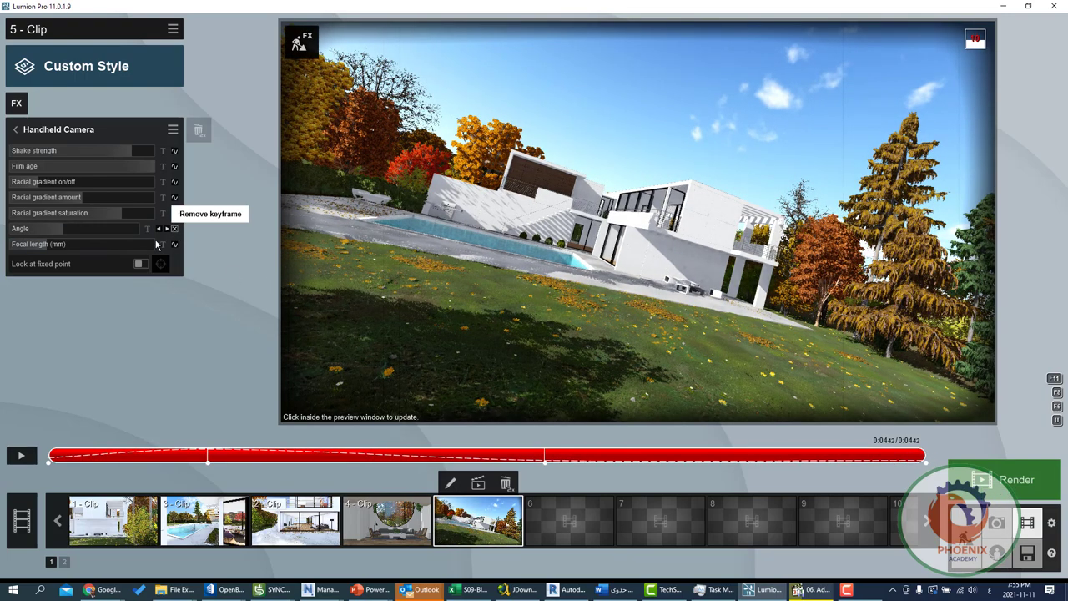
# Set focal length to 115.9mm and play clip 5 to preview the tilt animation.
pyautogui.moveTo(124, 243); pyautogui.dragTo(107, 248)
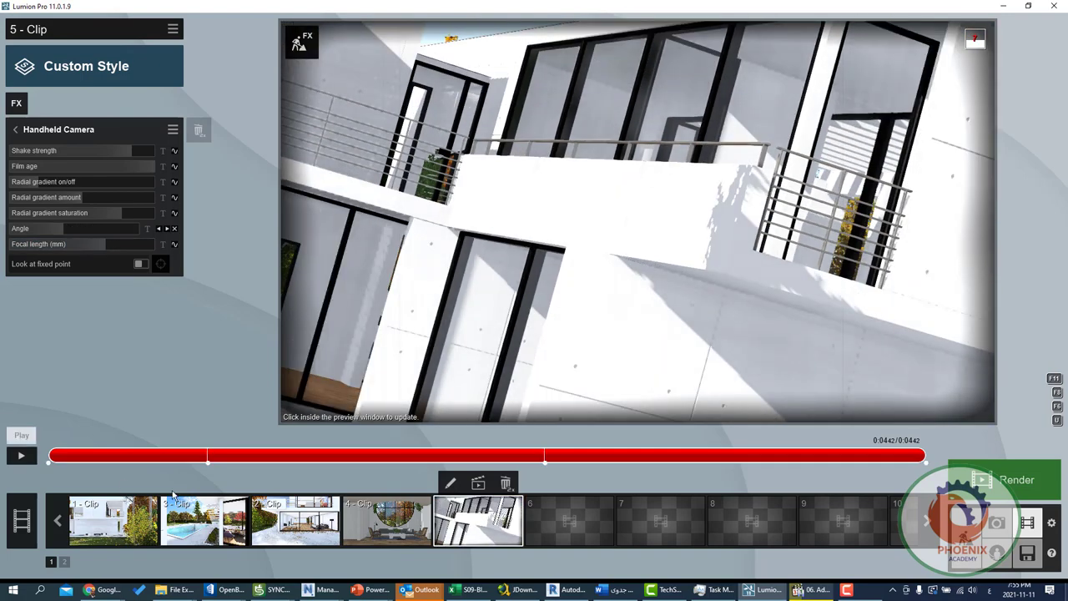
pyautogui.click(21, 455)
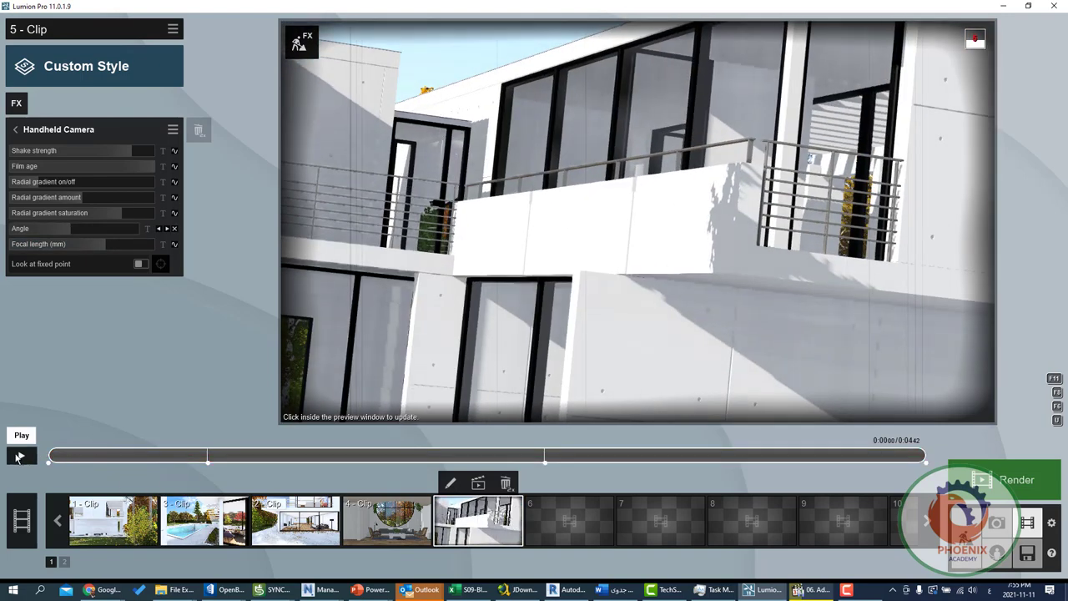
pyautogui.click(24, 457)
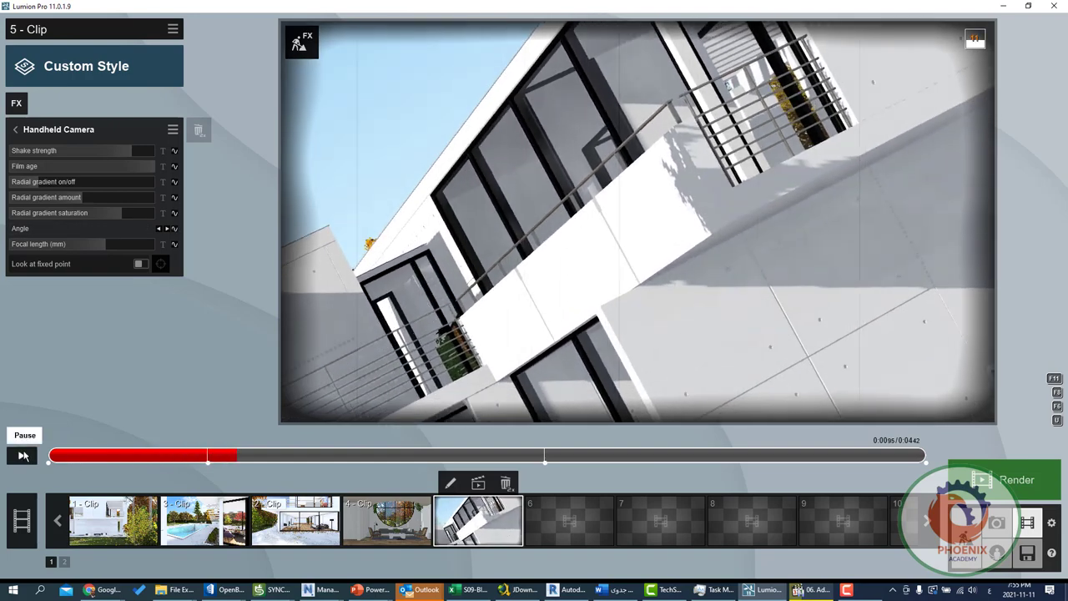
pyautogui.click(53, 460)
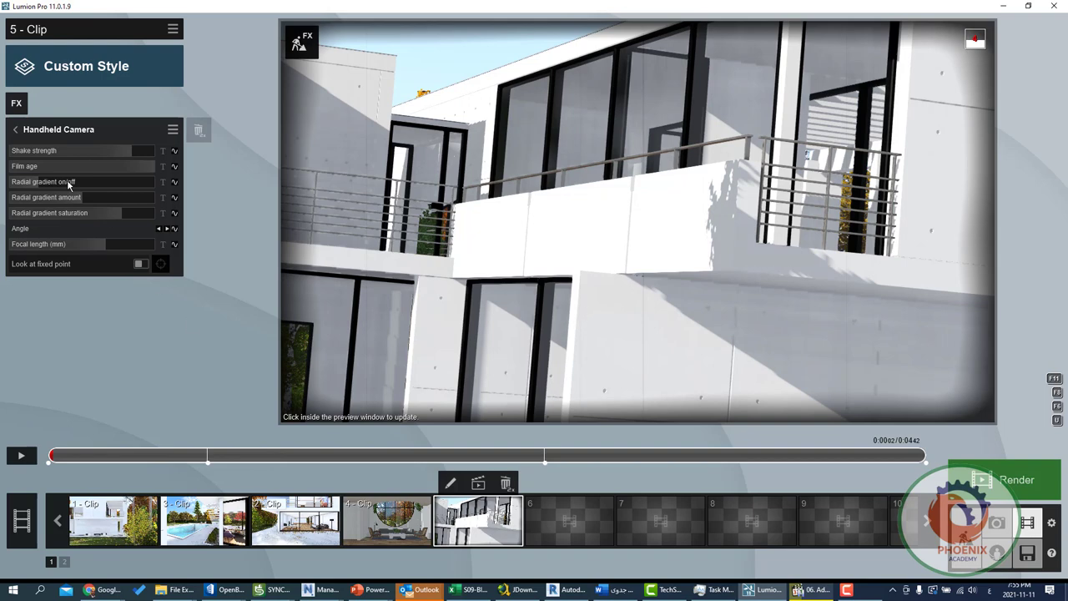
# Add Artistic 1 > Pastel Sketch to clip 5 and return to its effects list.
pyautogui.click(16, 103)
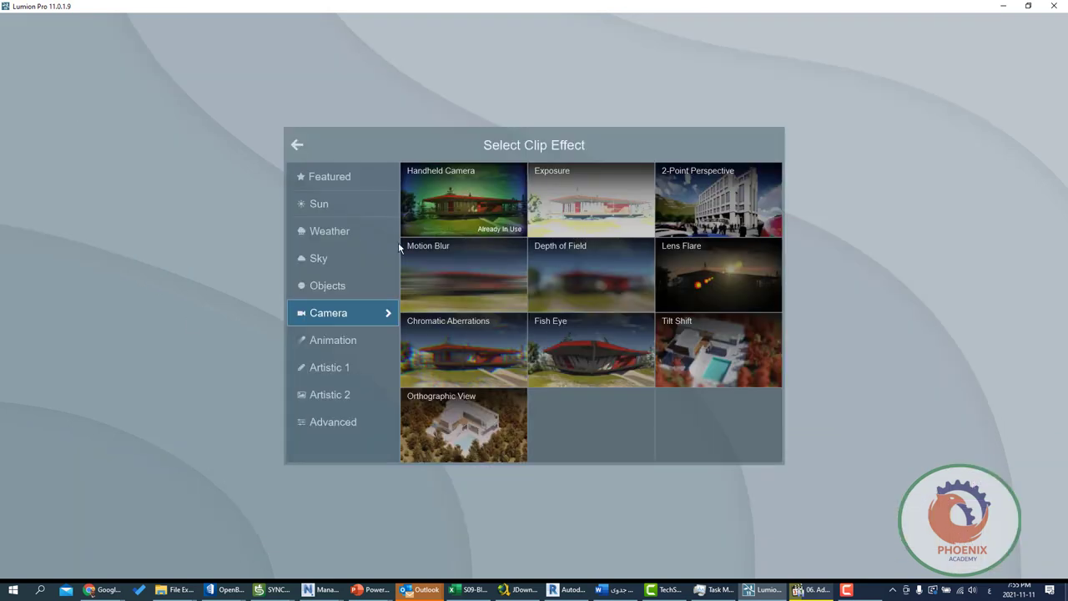
pyautogui.click(342, 347)
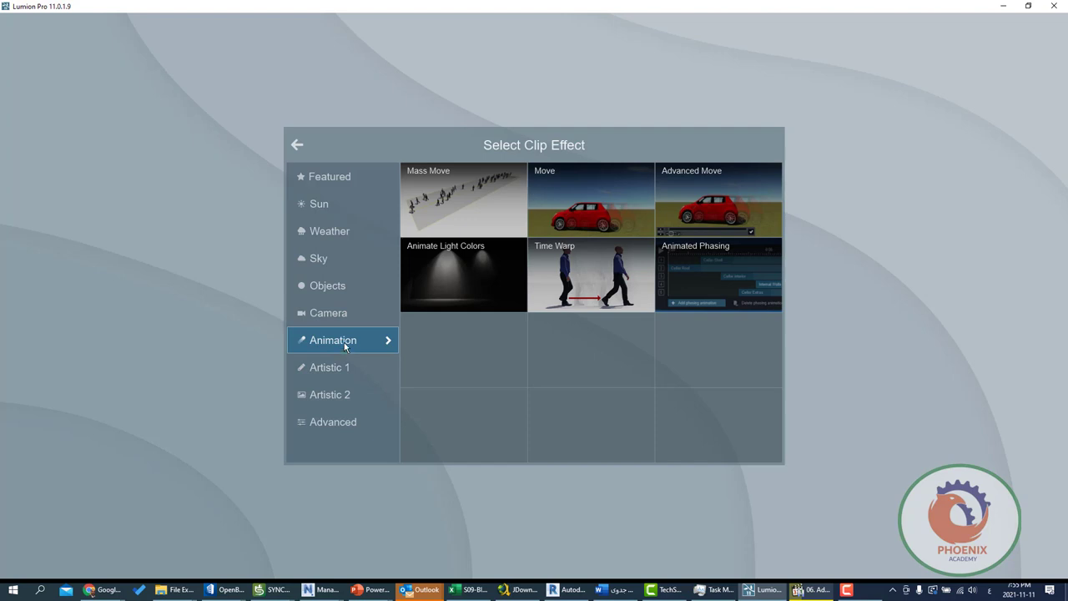
pyautogui.click(330, 369)
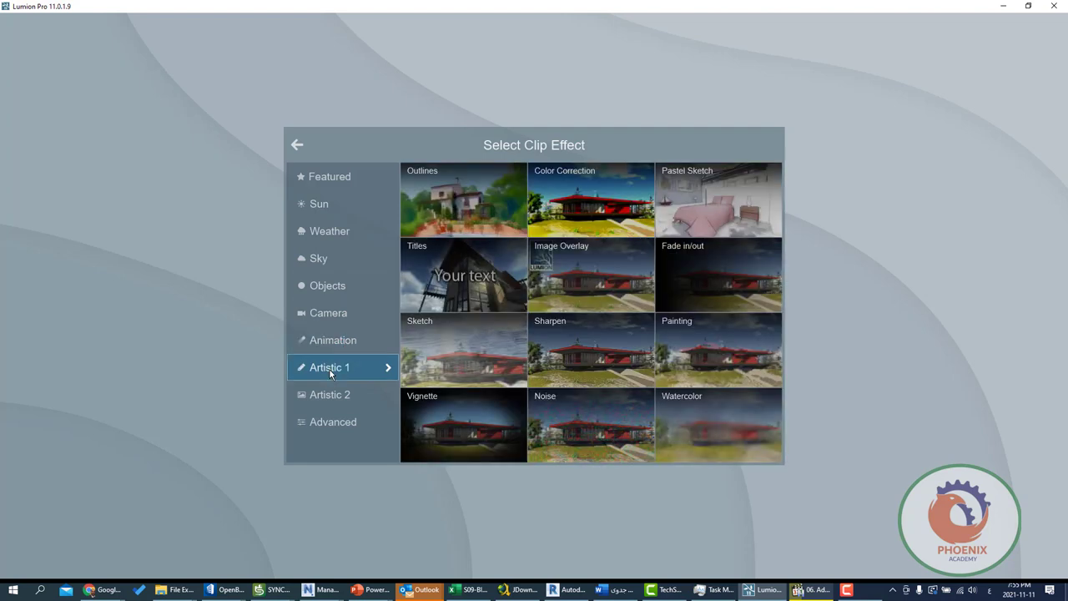
pyautogui.click(739, 214)
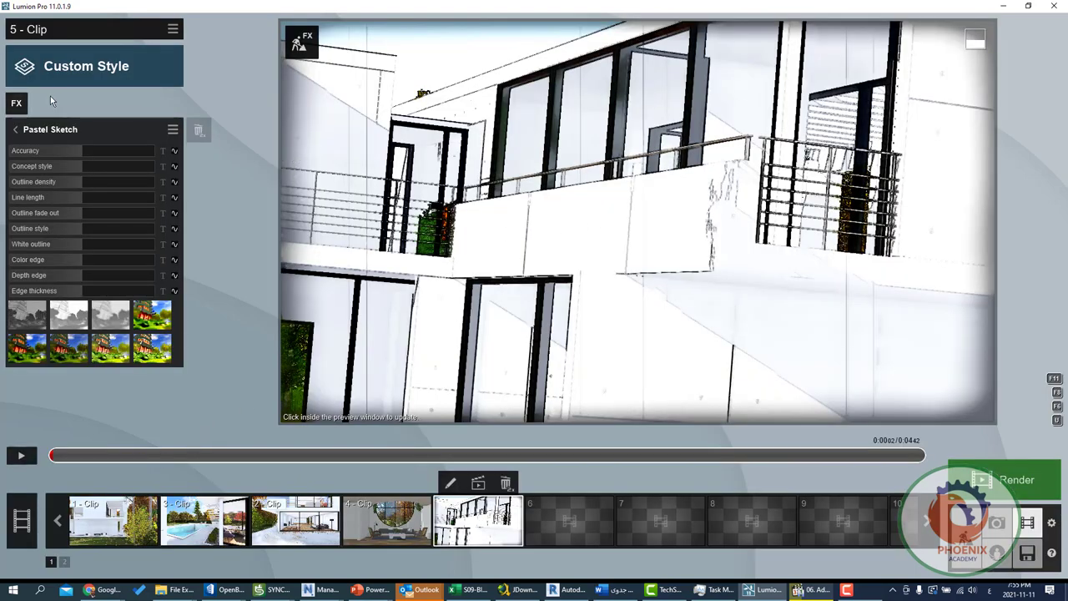
pyautogui.click(15, 131)
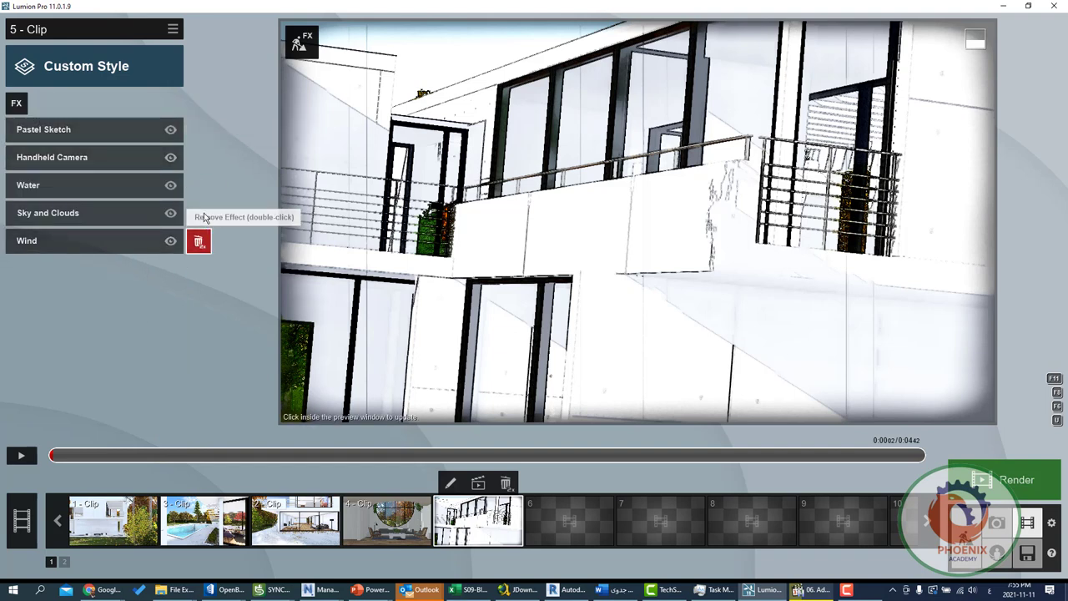
# Delete the Wind, Sky and Clouds, Water and Handheld Camera effects from clip 5.
pyautogui.doubleClick(198, 241)
pyautogui.doubleClick(200, 212)
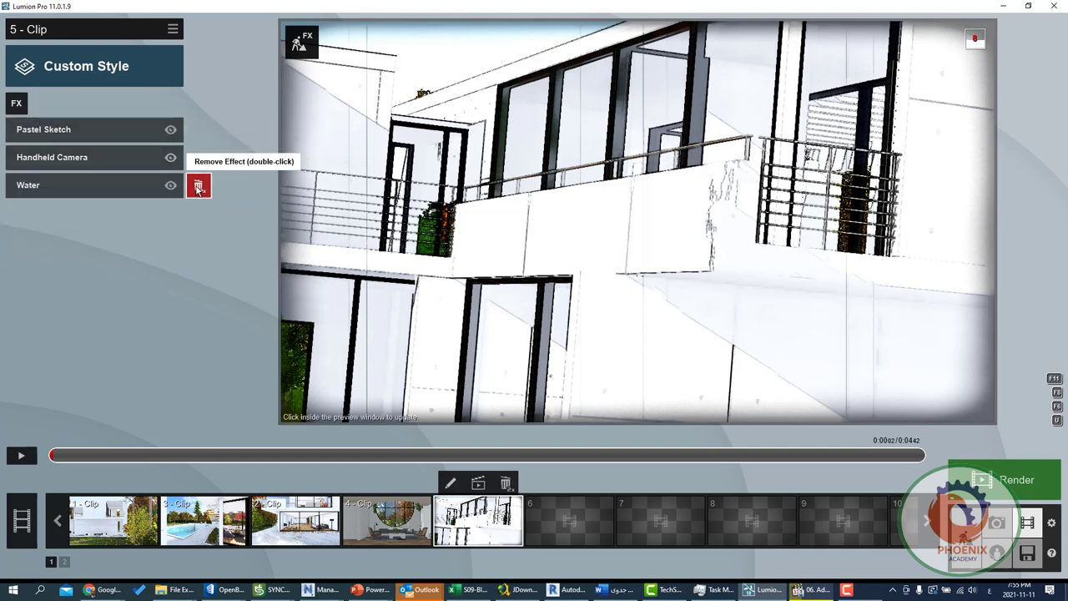
pyautogui.doubleClick(198, 185)
pyautogui.doubleClick(198, 161)
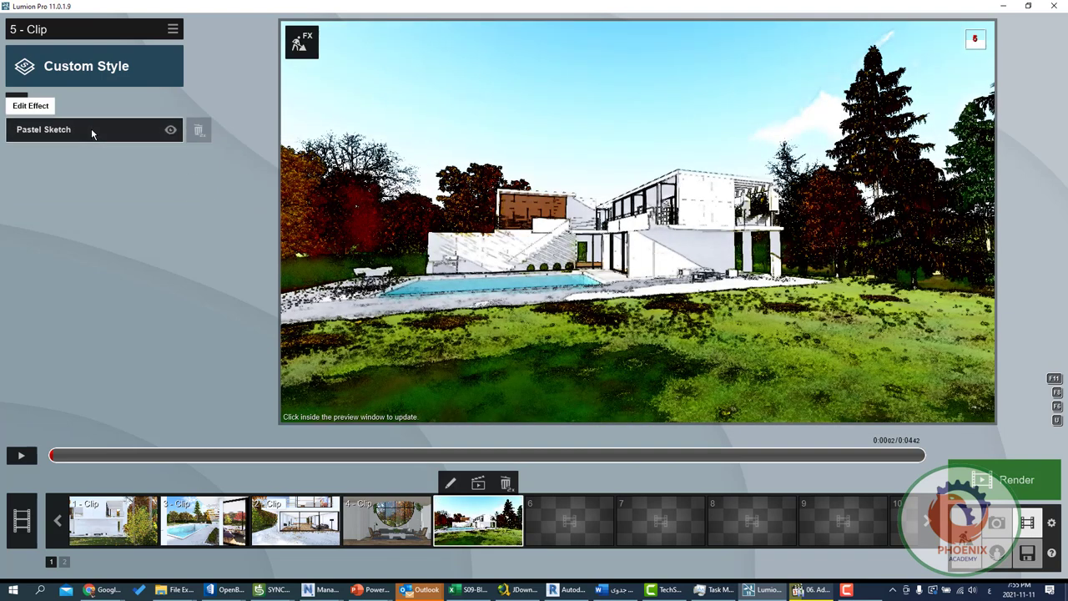
# Preview the clip with Pastel Sketch alone, then delete Pastel Sketch as well.
pyautogui.click(91, 128)
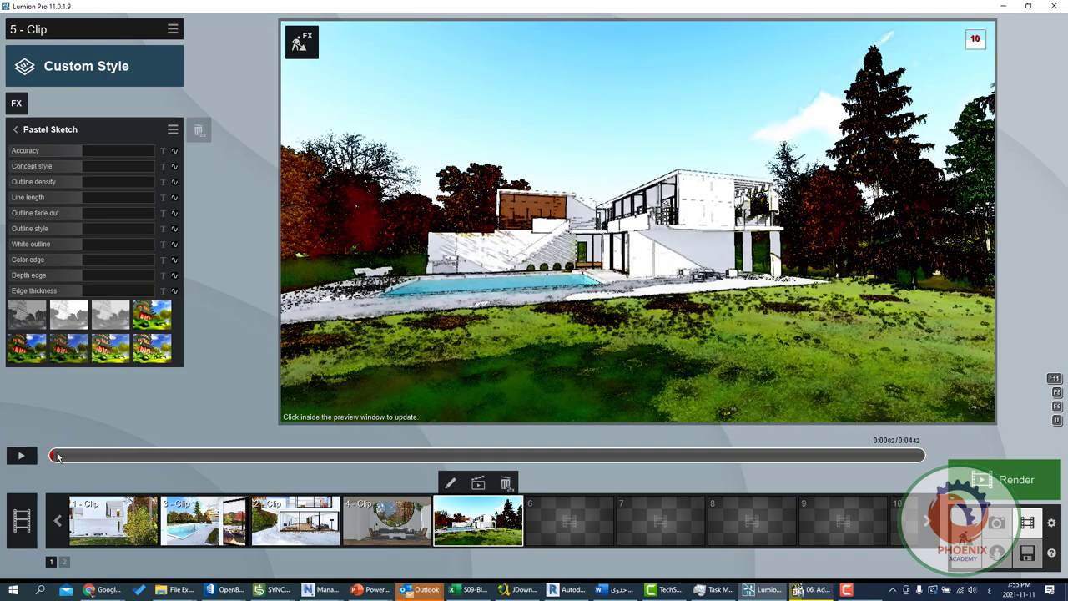
pyautogui.moveTo(57, 456); pyautogui.dragTo(130, 455)
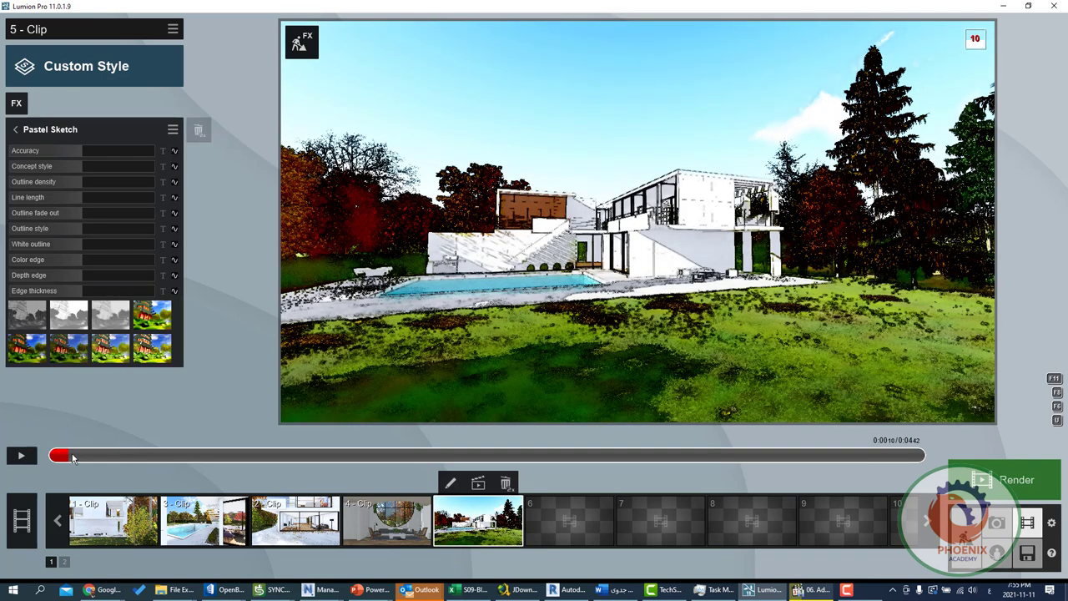
pyautogui.click(255, 459)
pyautogui.click(25, 456)
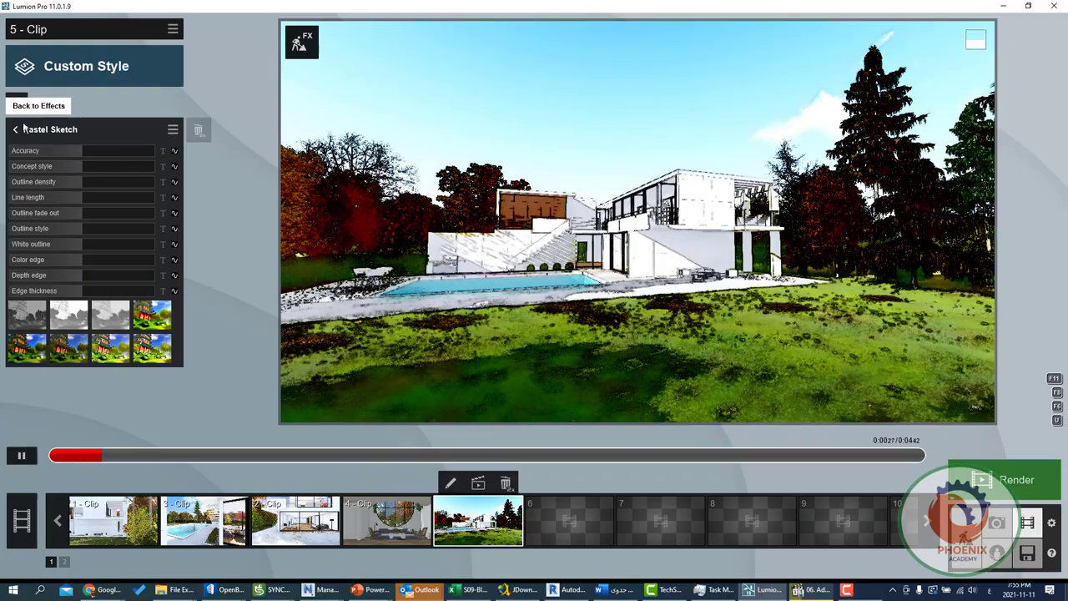
pyautogui.click(15, 129)
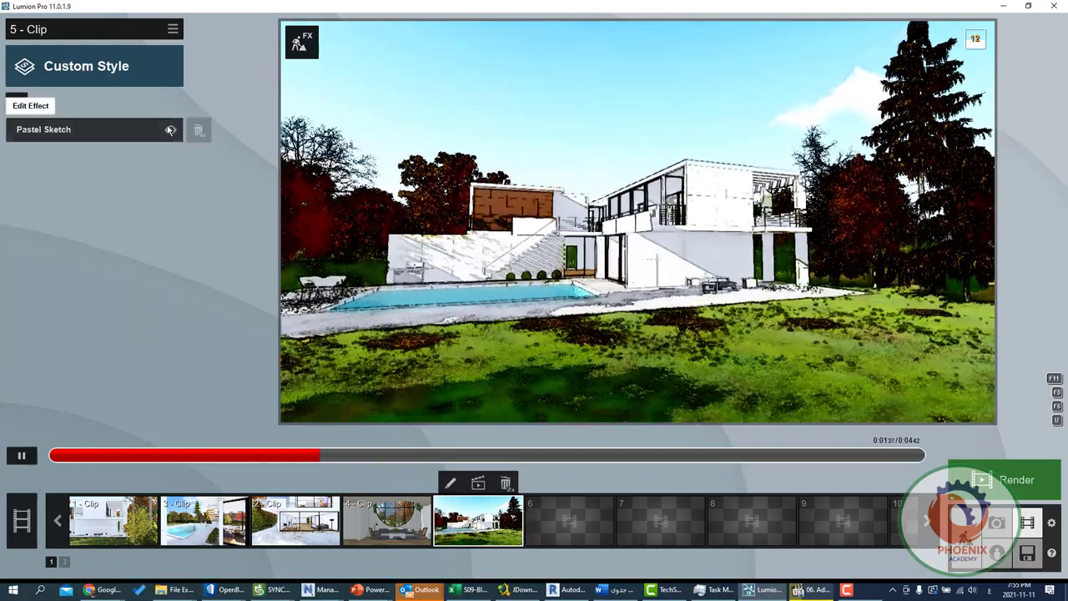
pyautogui.doubleClick(199, 130)
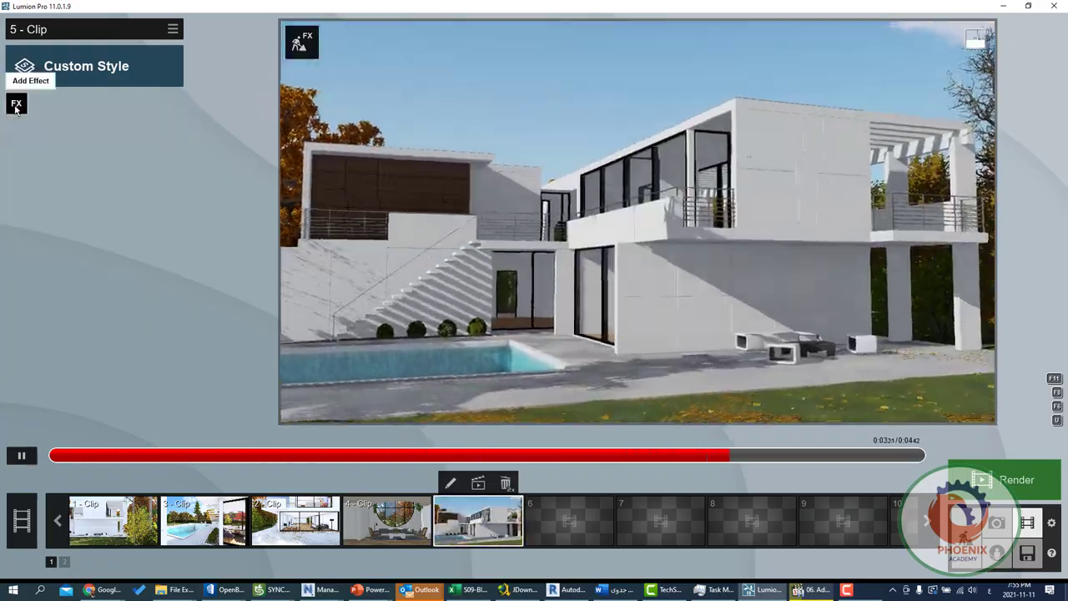
pyautogui.click(16, 106)
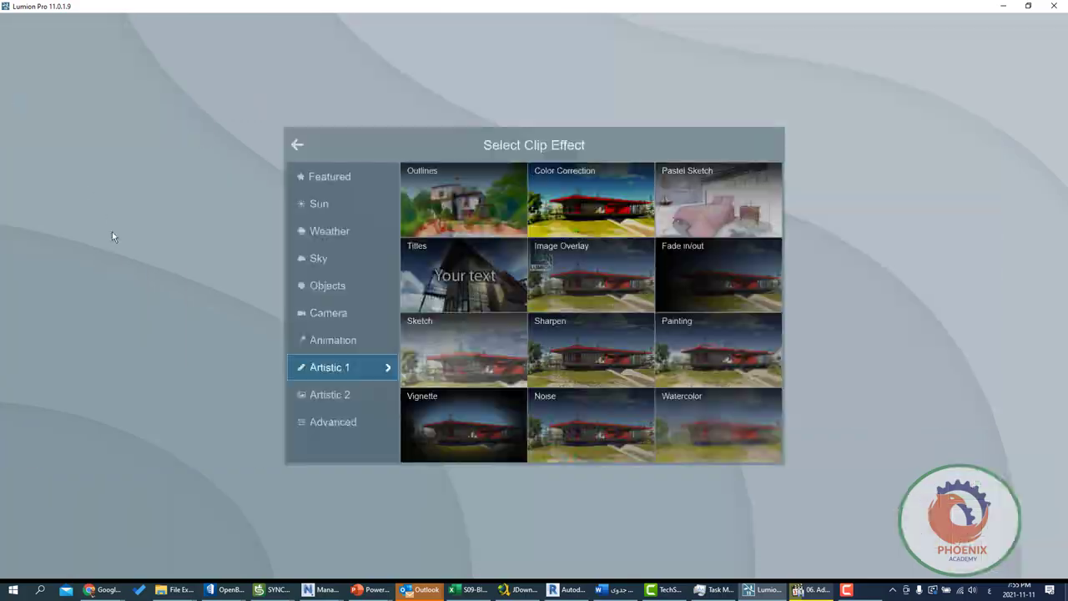
# Add a Vignette with a stronger amount and softness lowered to 0.3.
pyautogui.click(453, 431)
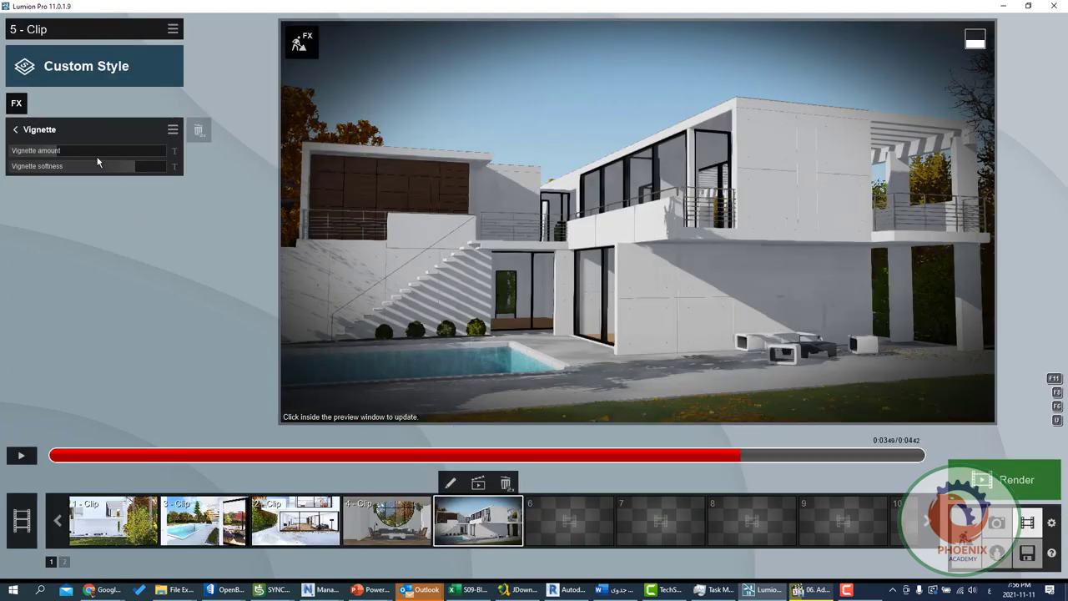
pyautogui.moveTo(53, 155); pyautogui.dragTo(77, 159)
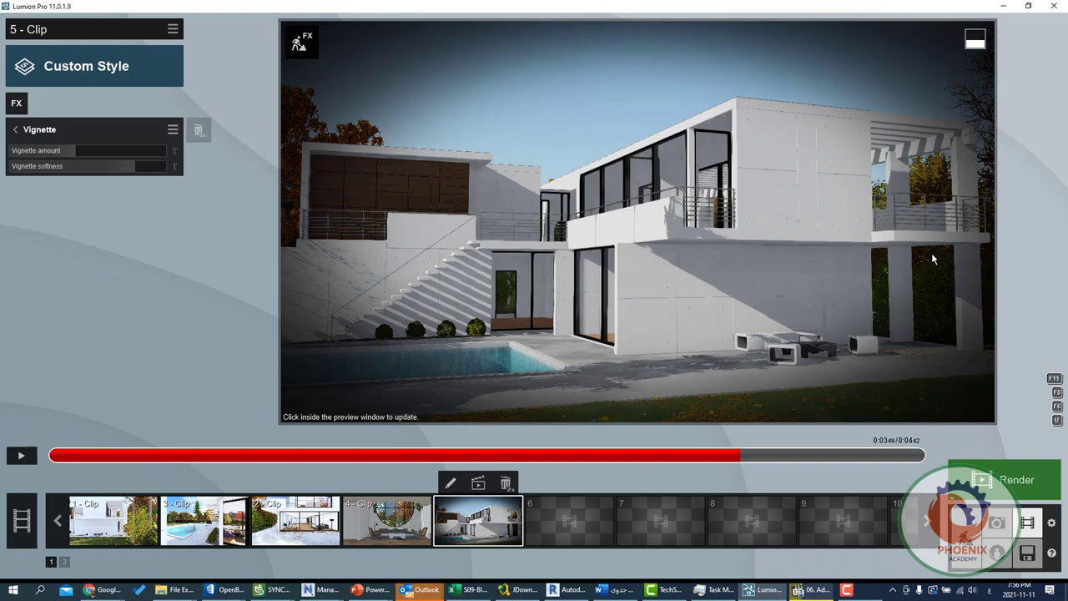
pyautogui.click(109, 168)
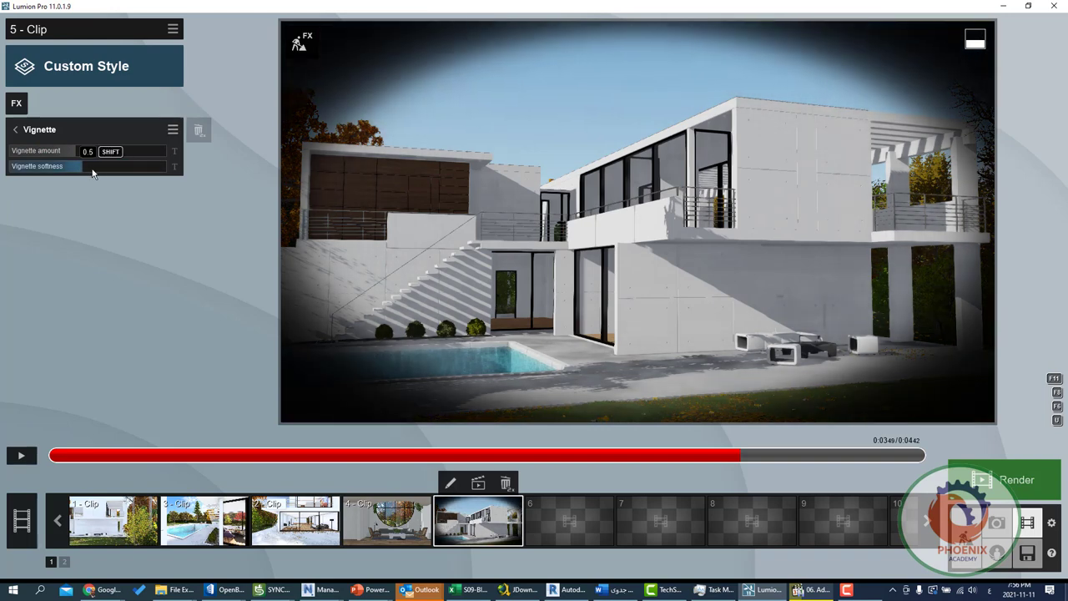
pyautogui.moveTo(107, 172); pyautogui.dragTo(61, 173)
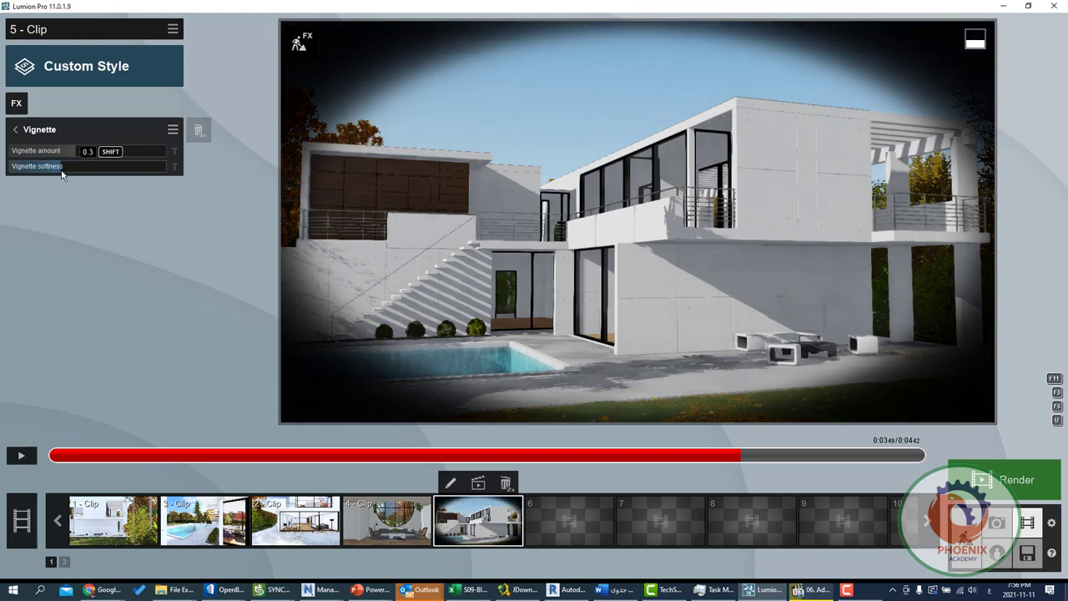
# Add the Blueprint effect from the Artistic 2 category and scrub the preview near the start.
pyautogui.click(17, 103)
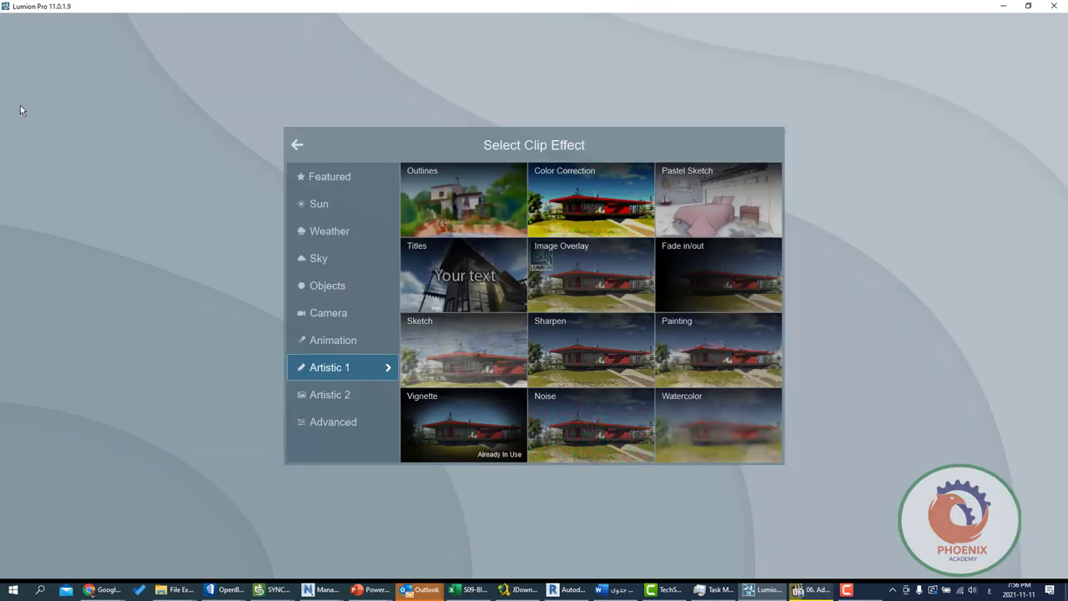
pyautogui.click(329, 403)
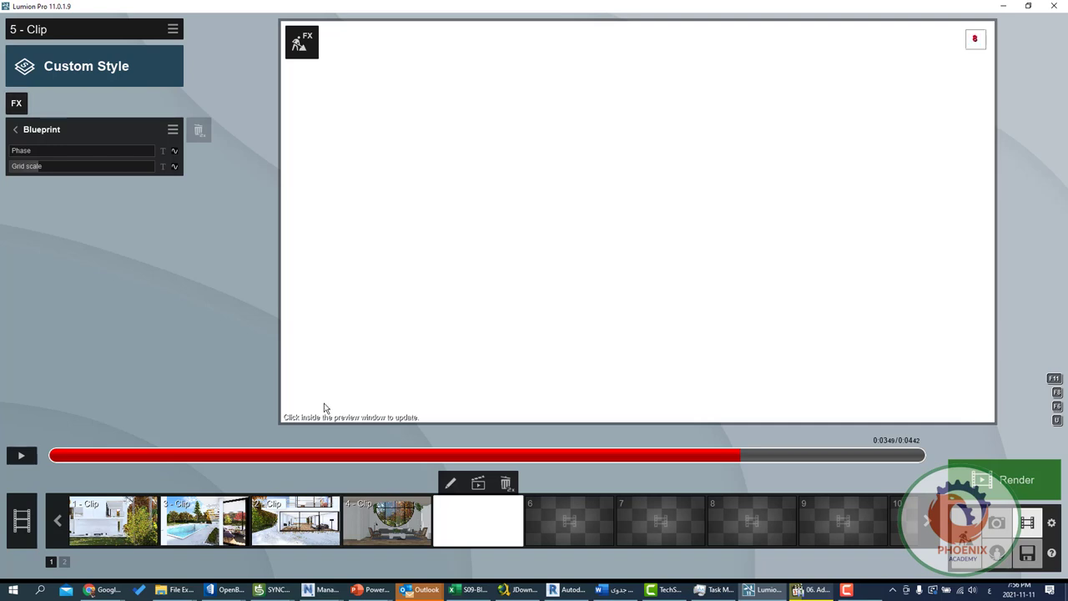
pyautogui.click(496, 457)
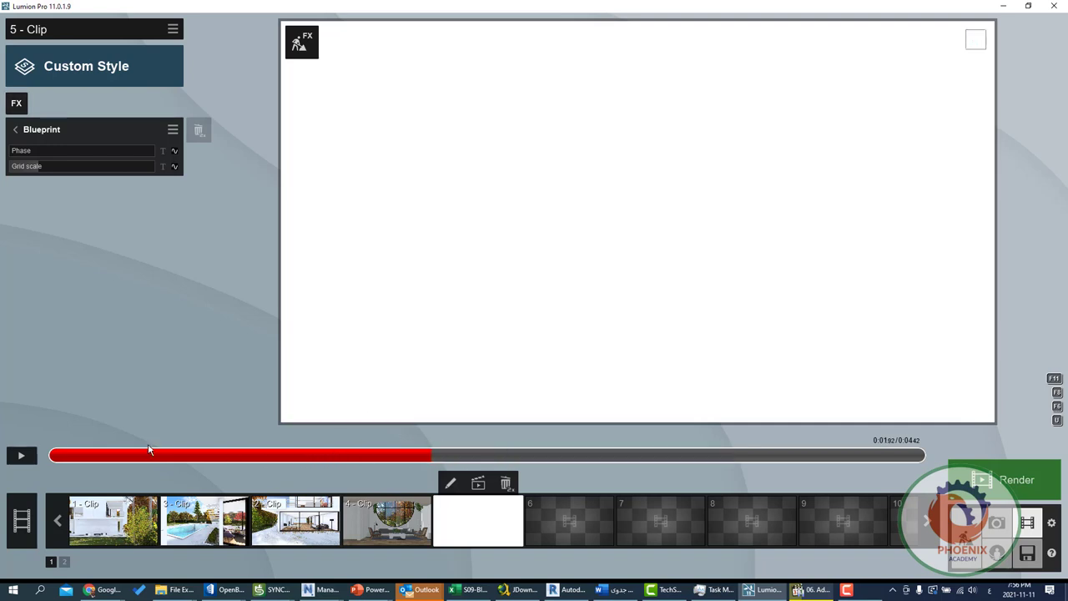
pyautogui.moveTo(150, 449); pyautogui.dragTo(64, 453)
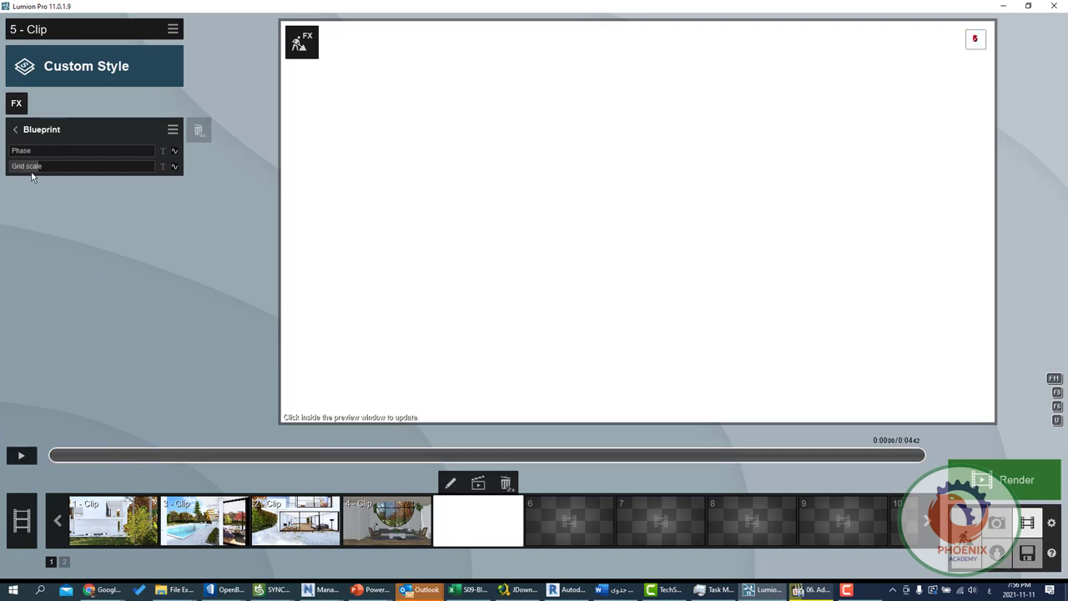
# Delete the Vignette so Blueprint is the only effect, then open Blueprint's settings.
pyautogui.click(17, 130)
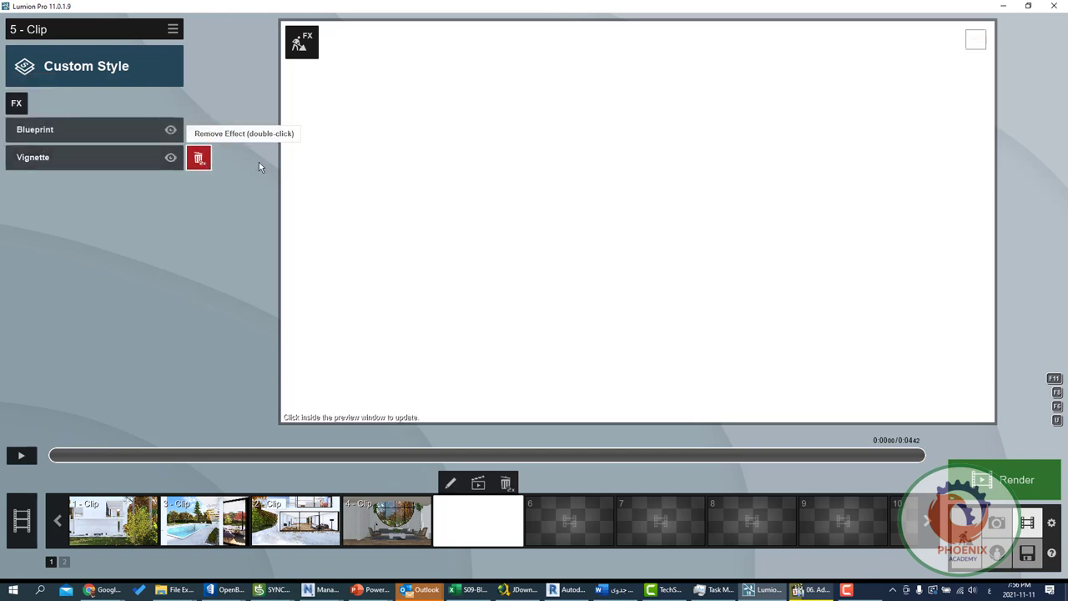
pyautogui.doubleClick(198, 157)
pyautogui.click(38, 130)
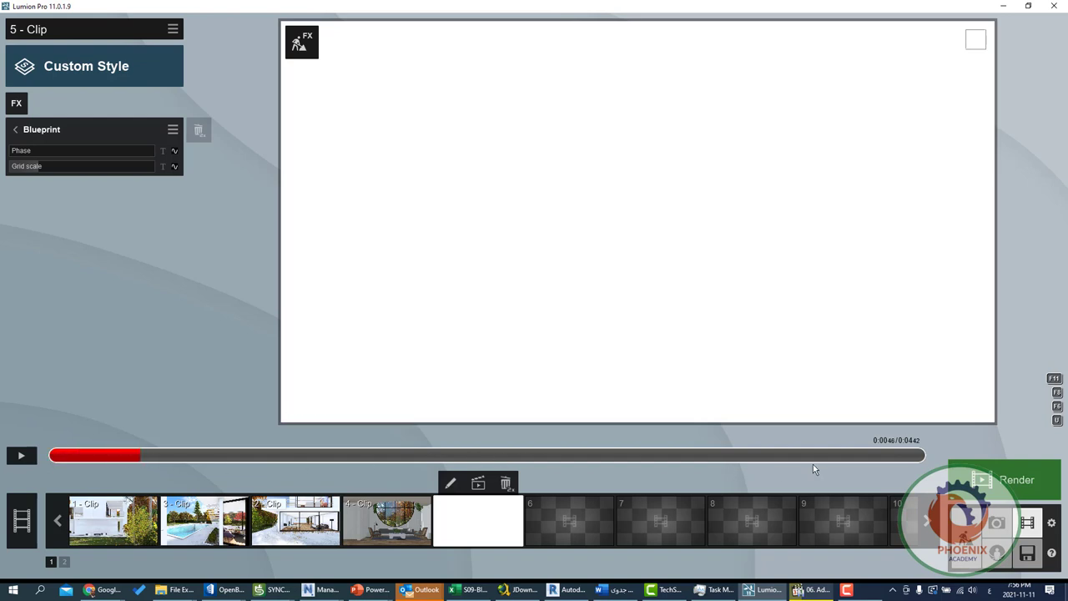
pyautogui.click(856, 456)
pyautogui.click(277, 456)
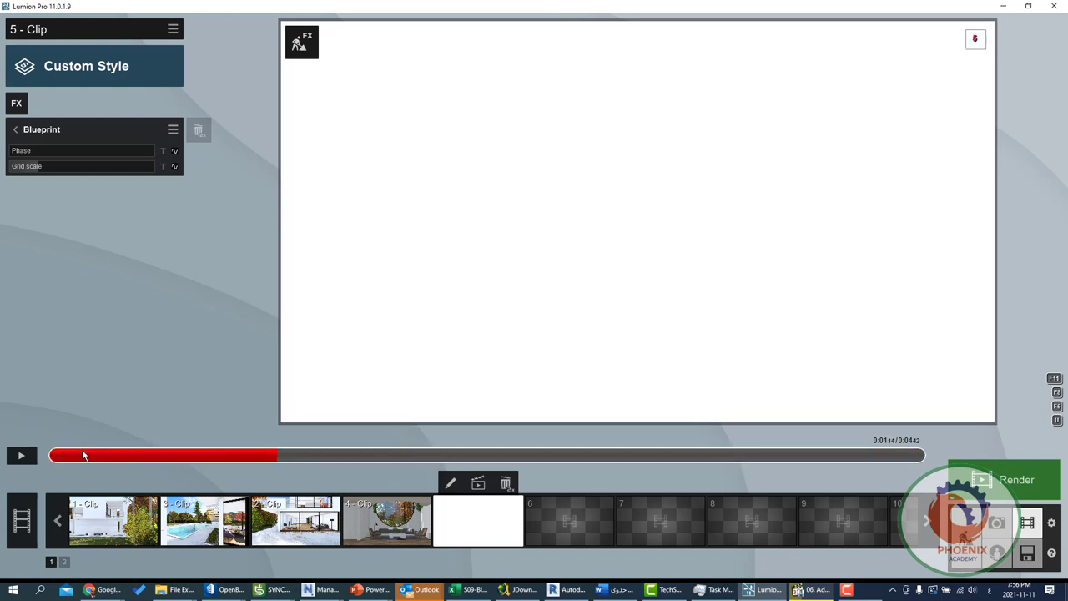
# Raise the Blueprint Phase toward full colour and play the preview.
pyautogui.click(91, 150)
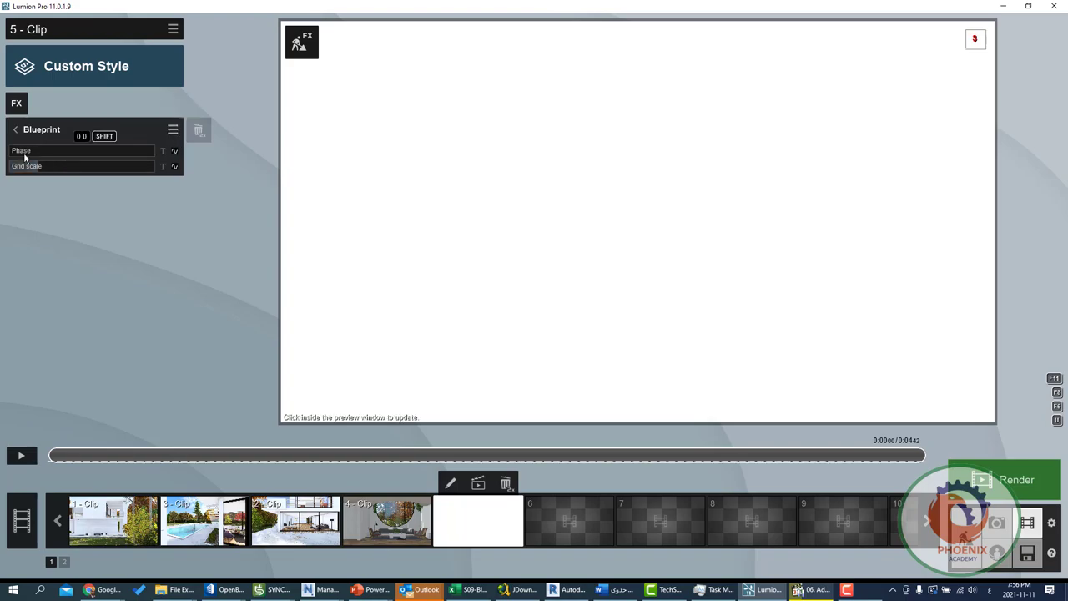
pyautogui.moveTo(91, 150)
pyautogui.mouseDown()
pyautogui.moveTo(138, 156)
pyautogui.moveTo(120, 149)
pyautogui.mouseUp()
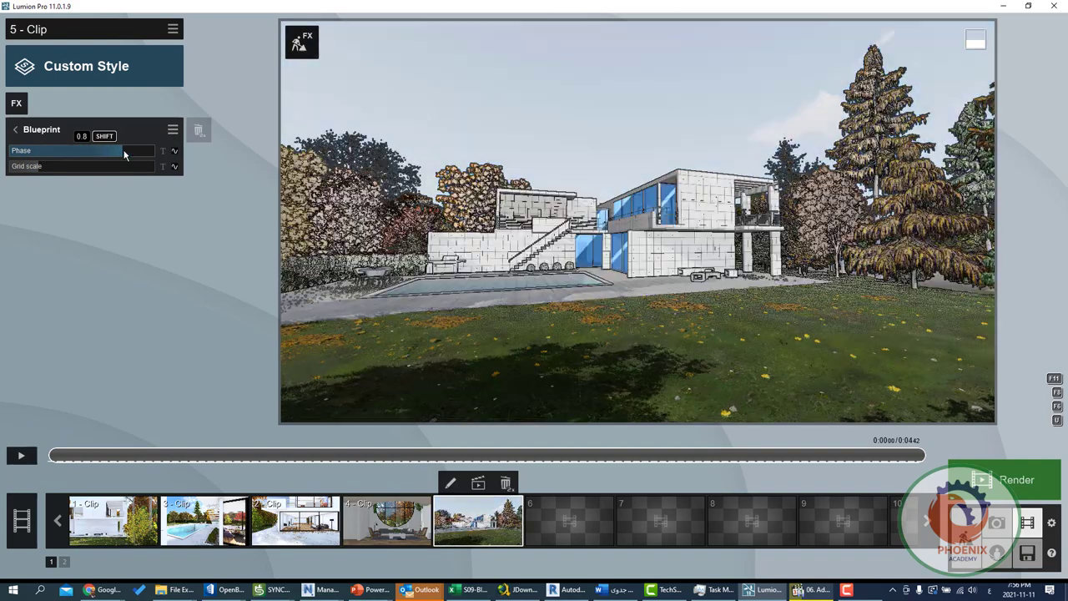
pyautogui.click(23, 455)
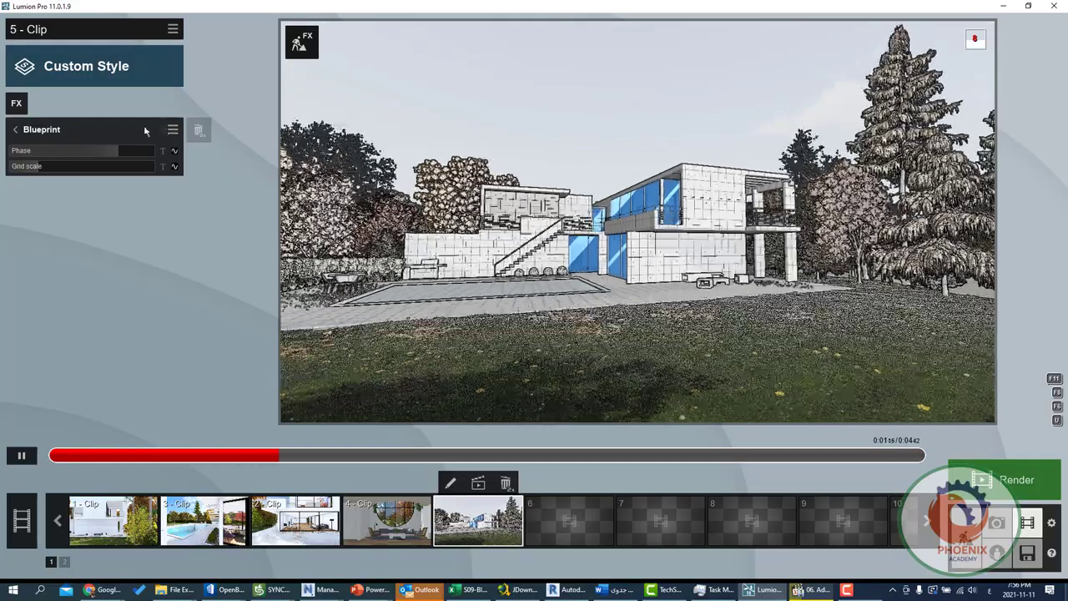
pyautogui.click(50, 455)
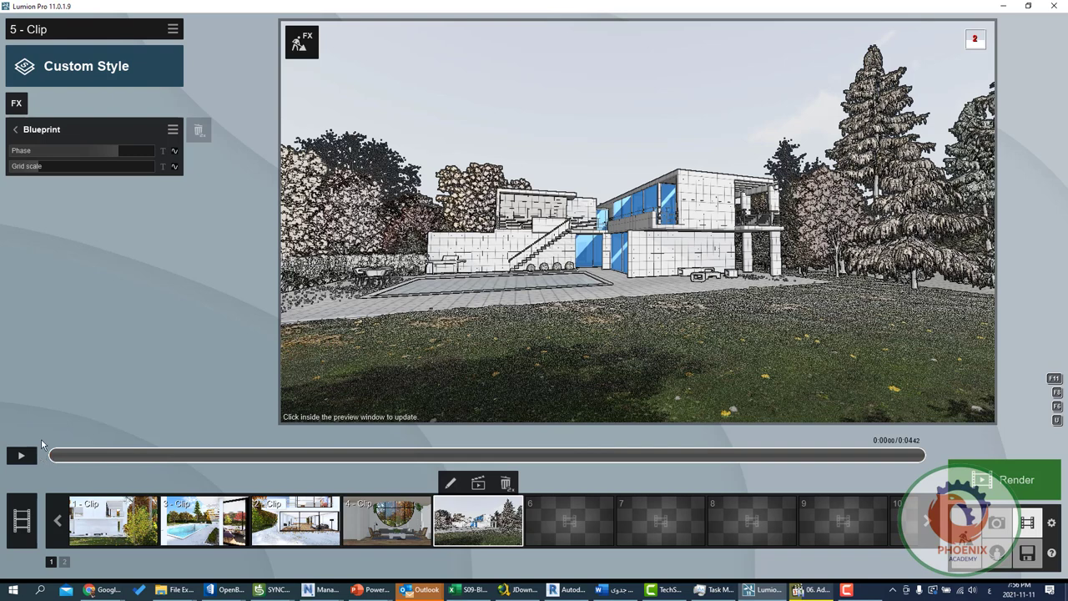
# Keyframe Phase, set it to 1.0 at the clip end, and check both keyframes.
pyautogui.click(175, 151)
pyautogui.click(878, 457)
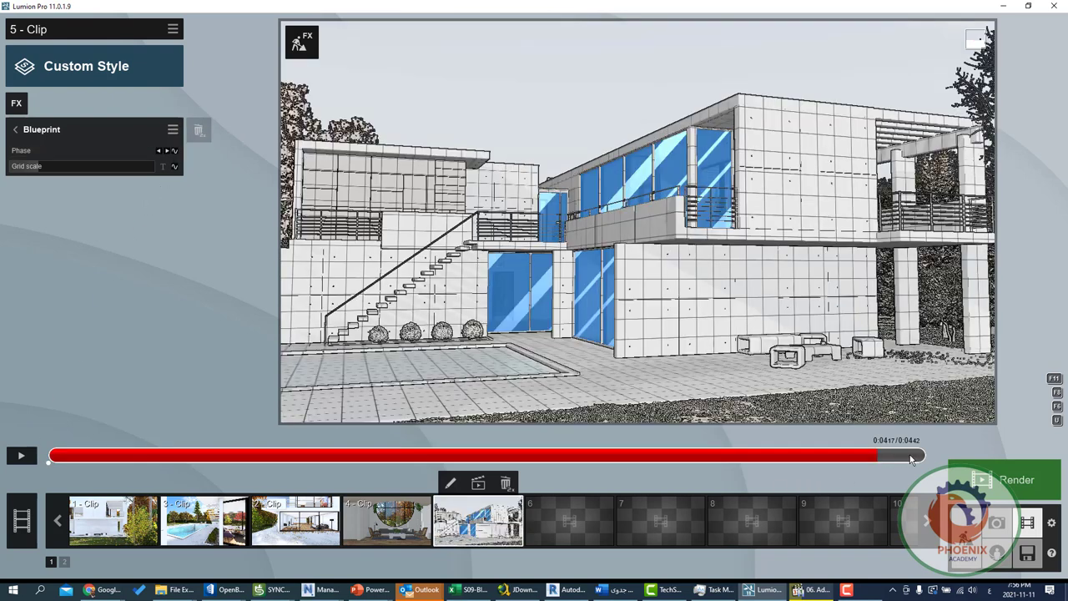
pyautogui.click(939, 458)
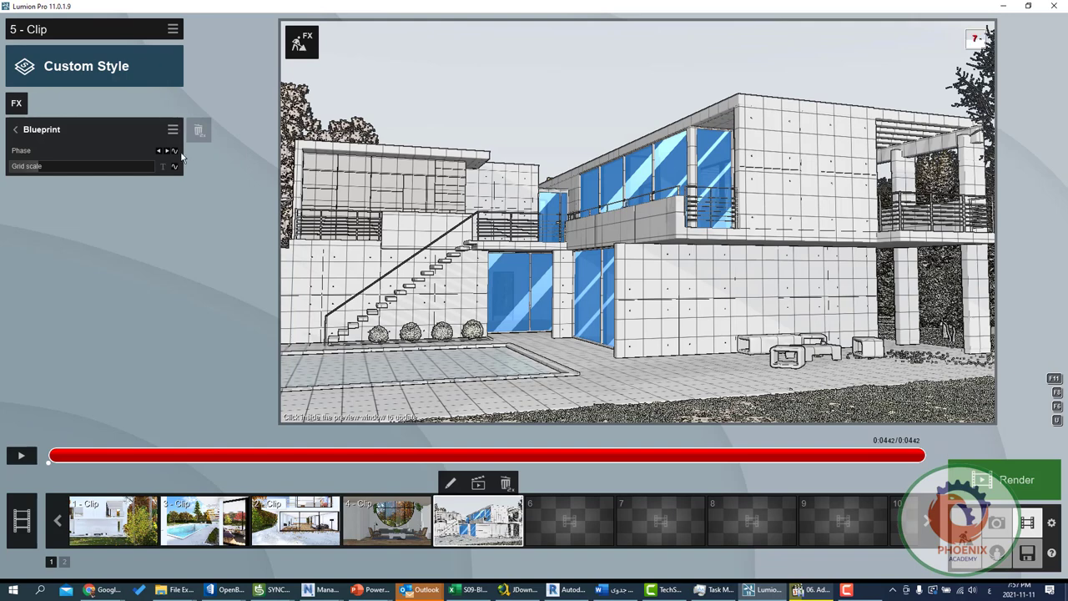
pyautogui.click(138, 151)
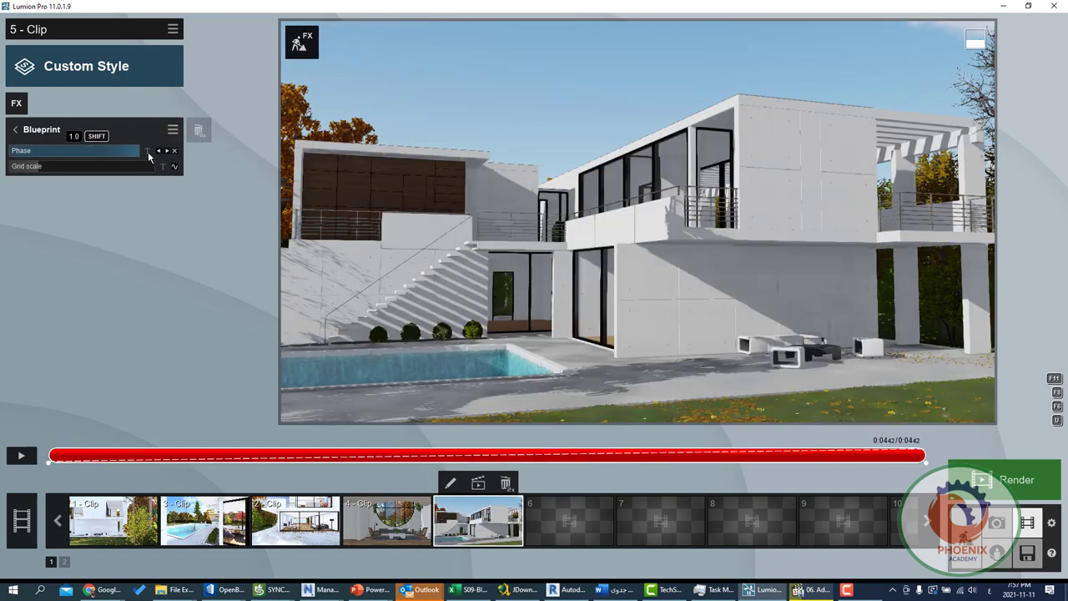
pyautogui.click(158, 152)
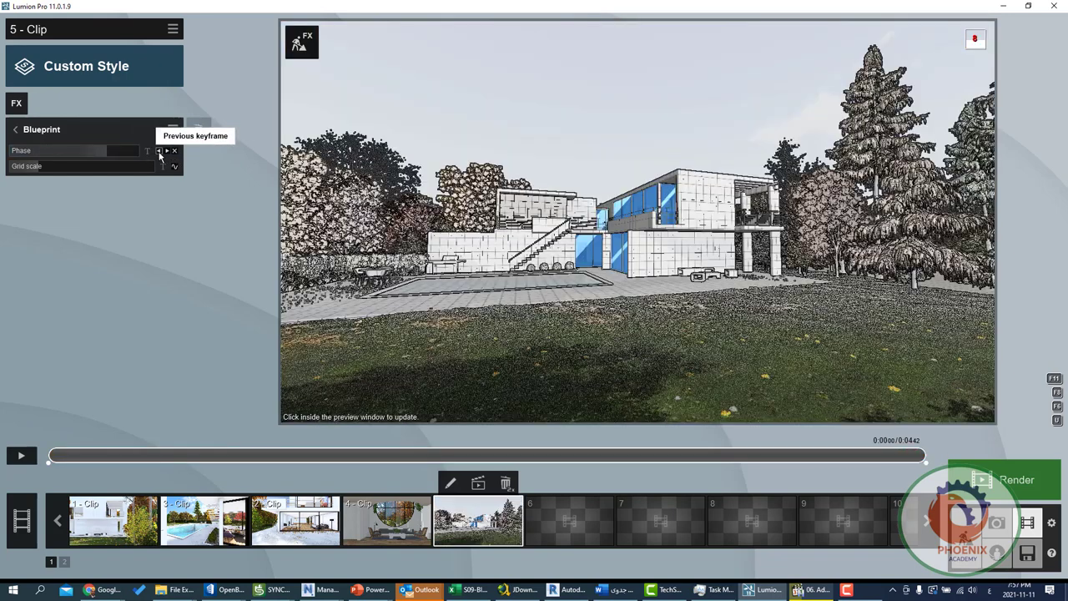
pyautogui.click(168, 151)
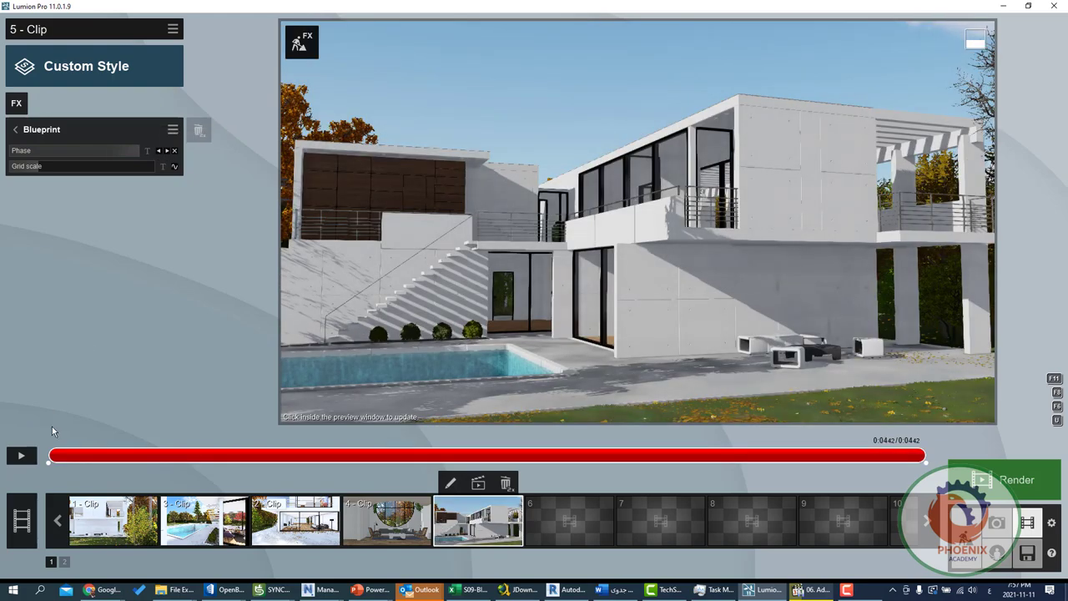
pyautogui.click(50, 458)
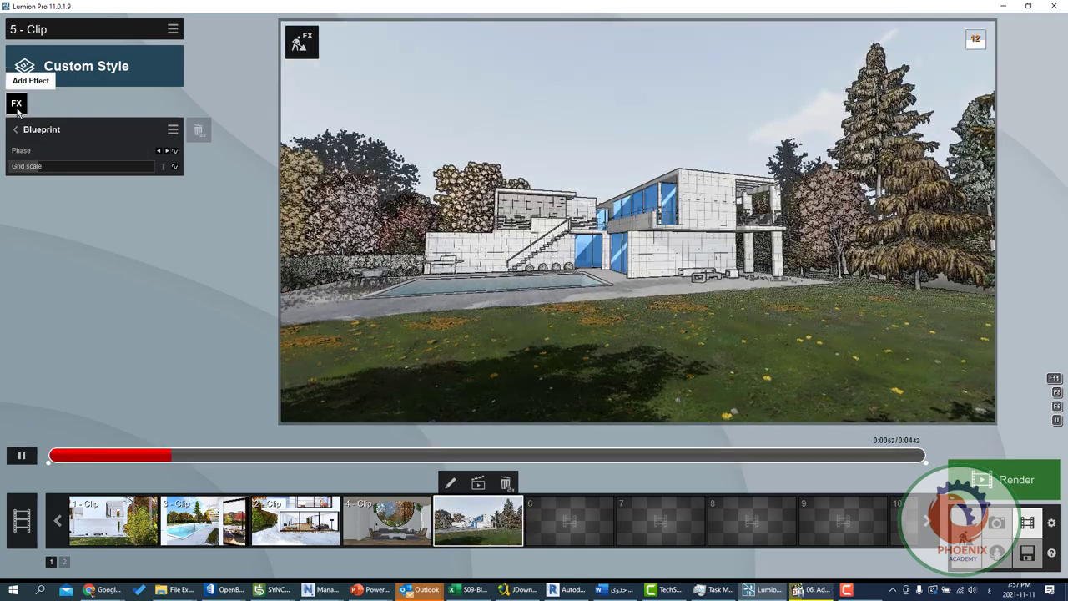
# Browse the Animation effects, dismiss the picker with Esc, and switch to Build mode.
pyautogui.click(16, 103)
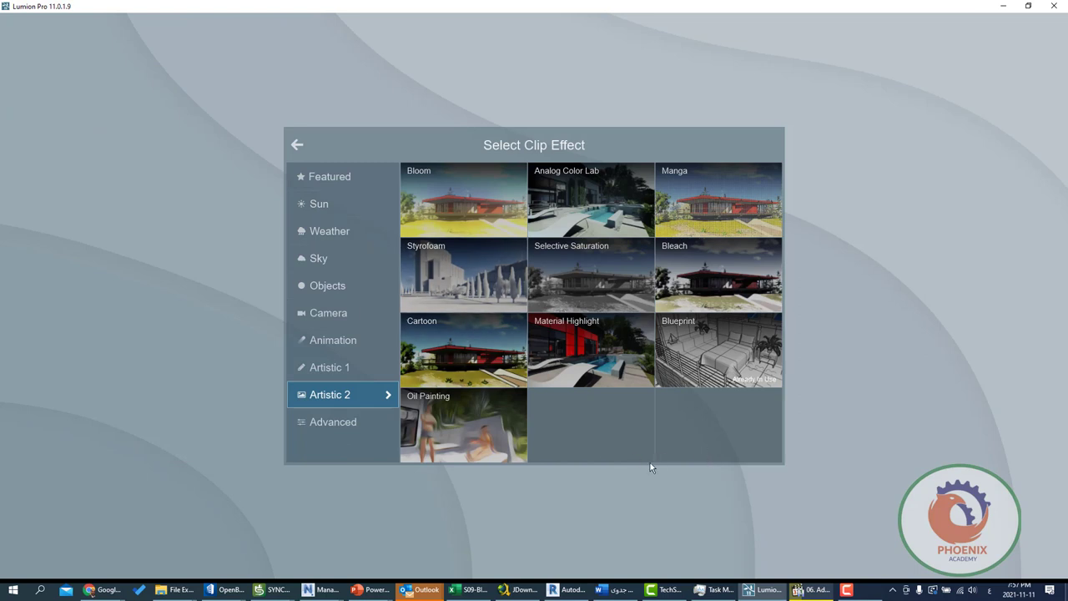
pyautogui.click(333, 342)
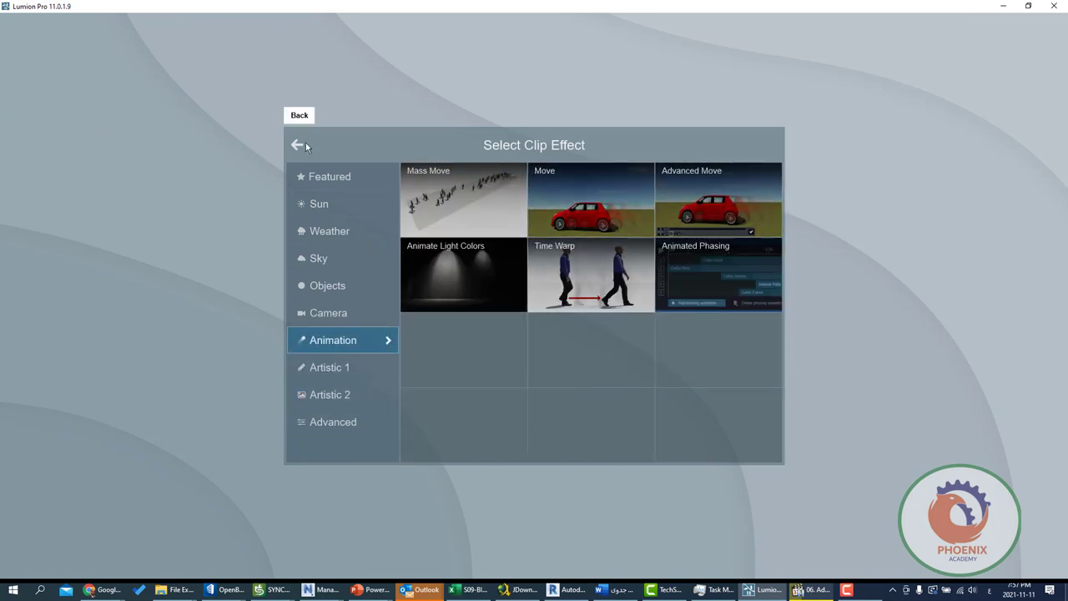
pyautogui.press('Escape')
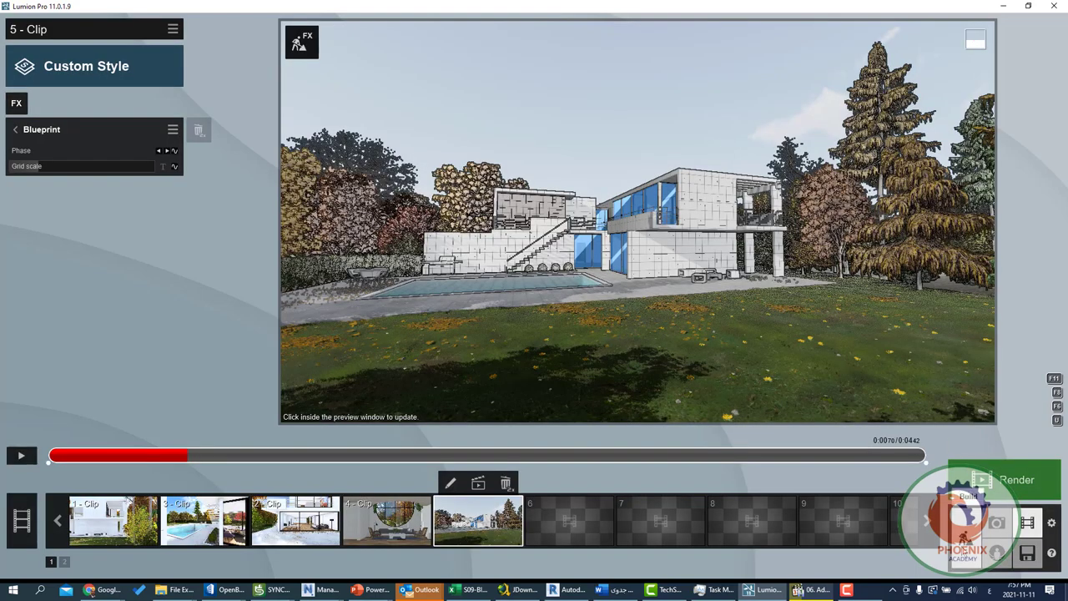
pyautogui.click(997, 553)
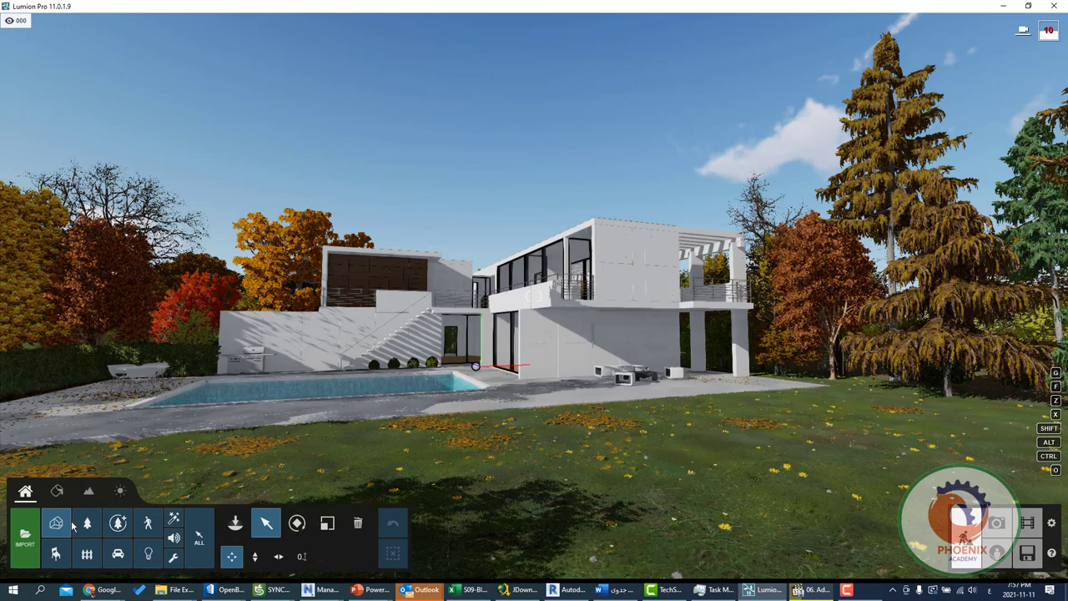
# Place the Man Arab 0001 Walk figure beside the pool and go back to Movie mode.
pyautogui.click(148, 522)
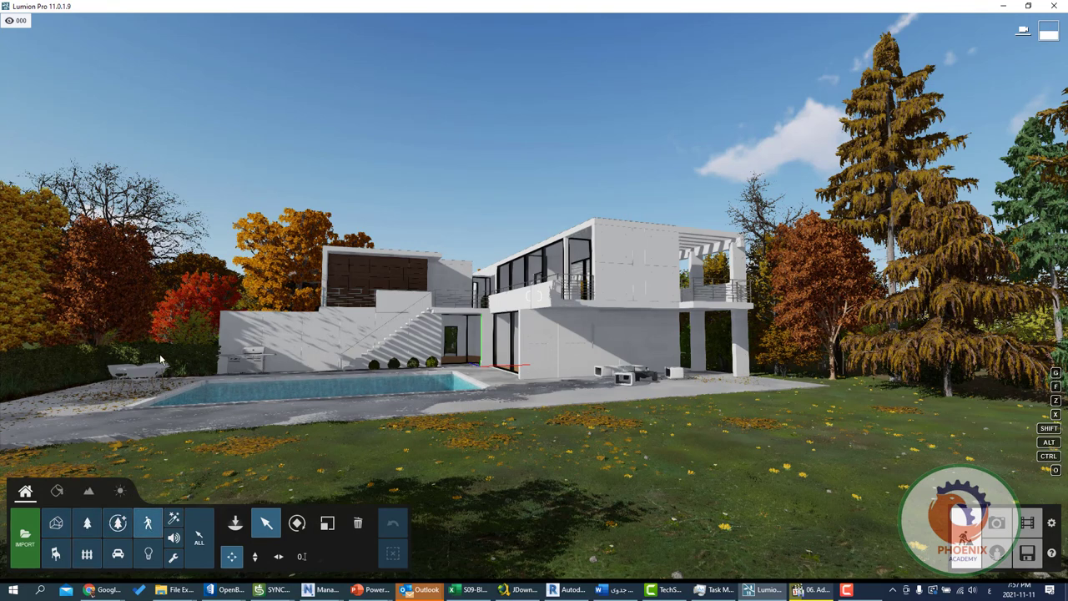
pyautogui.click(235, 522)
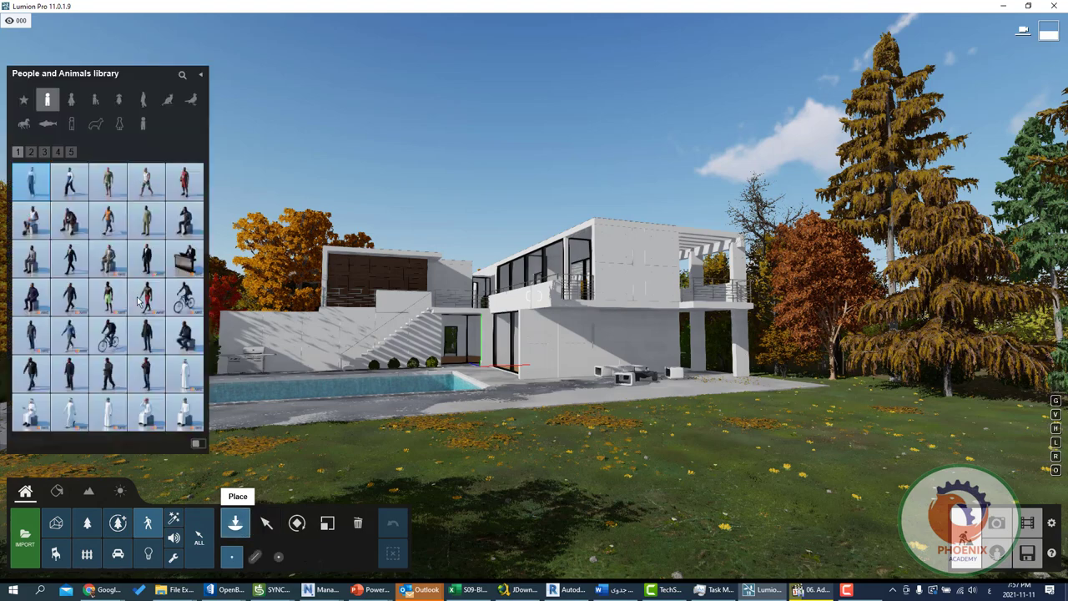
pyautogui.click(70, 418)
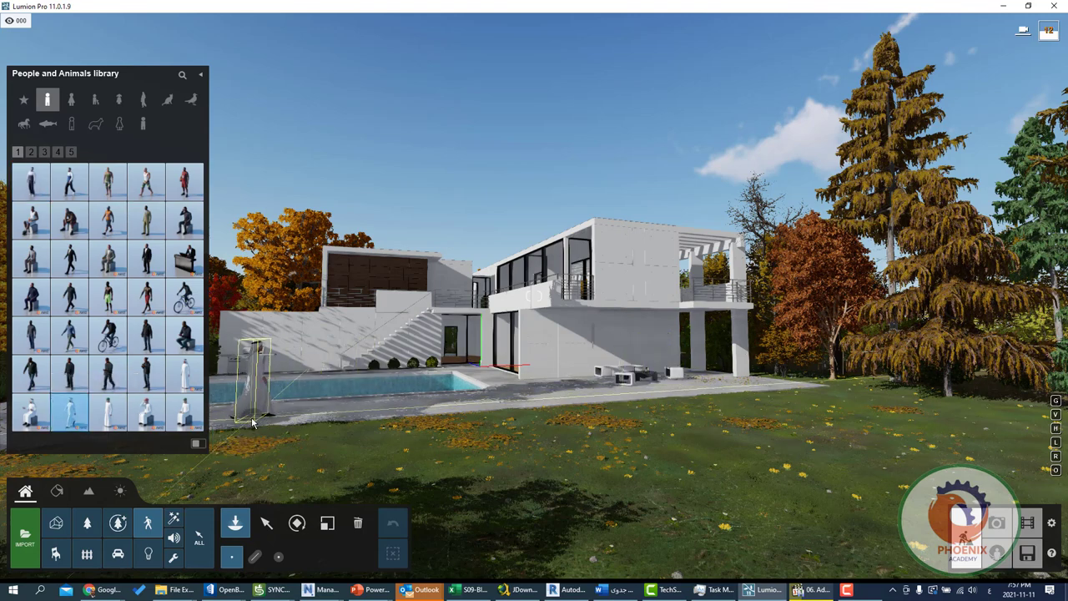
pyautogui.click(250, 420)
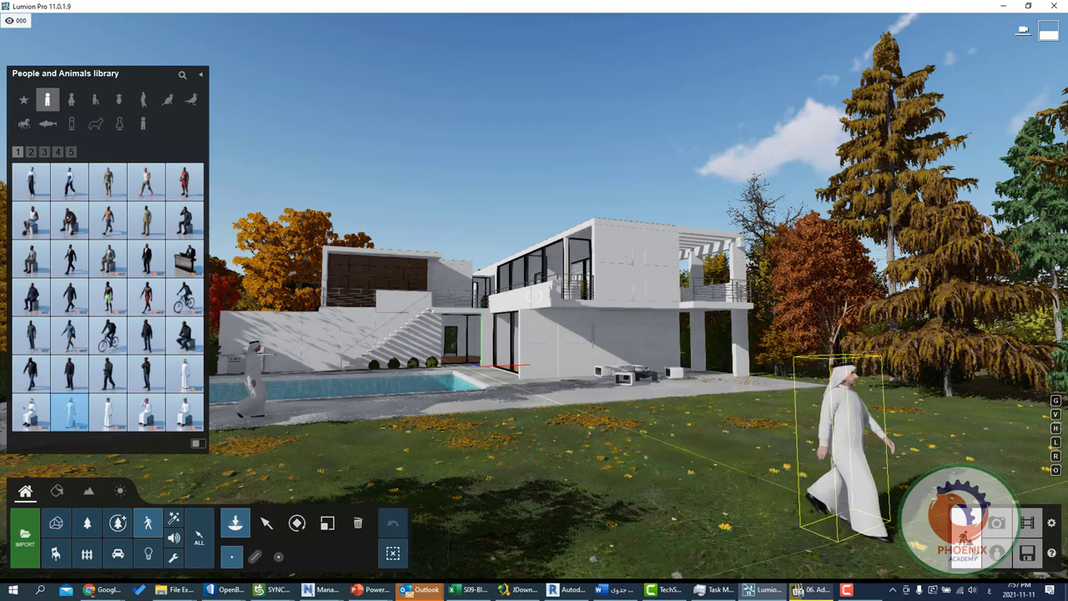
pyautogui.click(1027, 523)
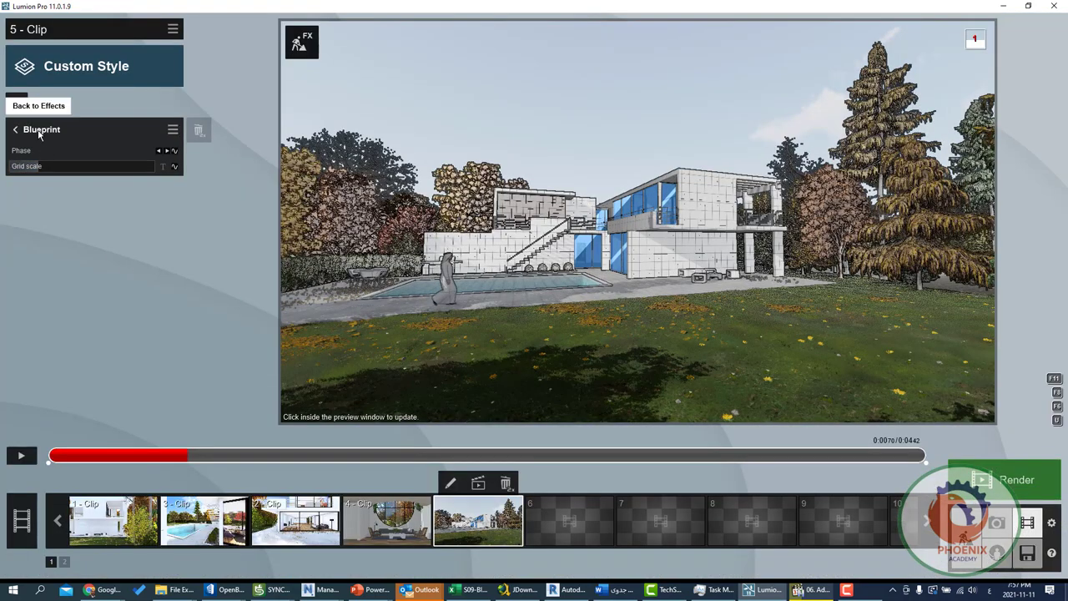
# Add a Move effect to clip 5 that walks the man from beside the pool to near the house's right corner.
pyautogui.click(16, 105)
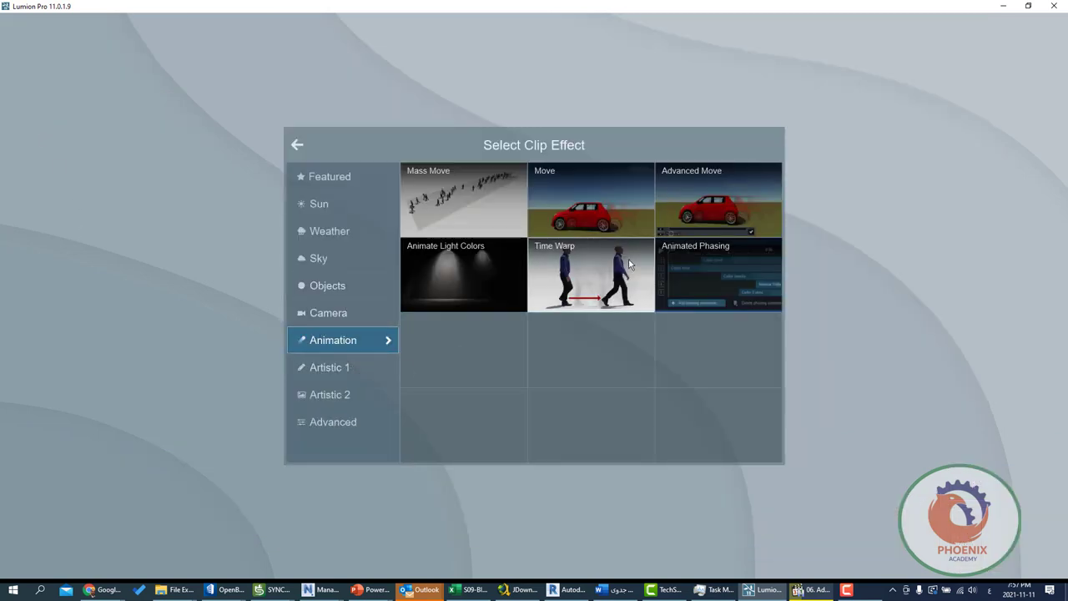
pyautogui.click(558, 219)
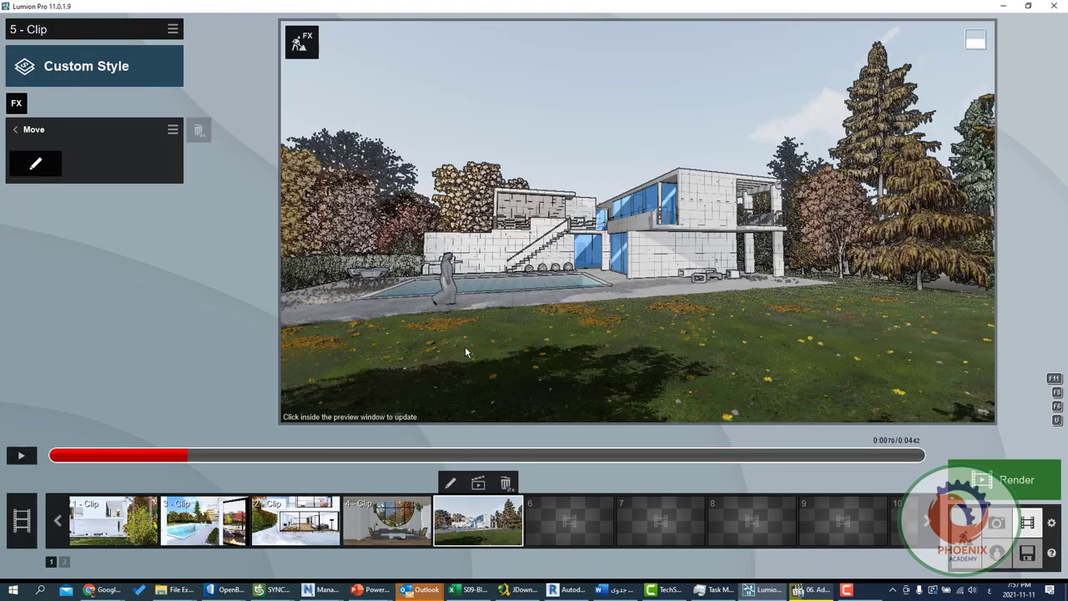
pyautogui.click(37, 167)
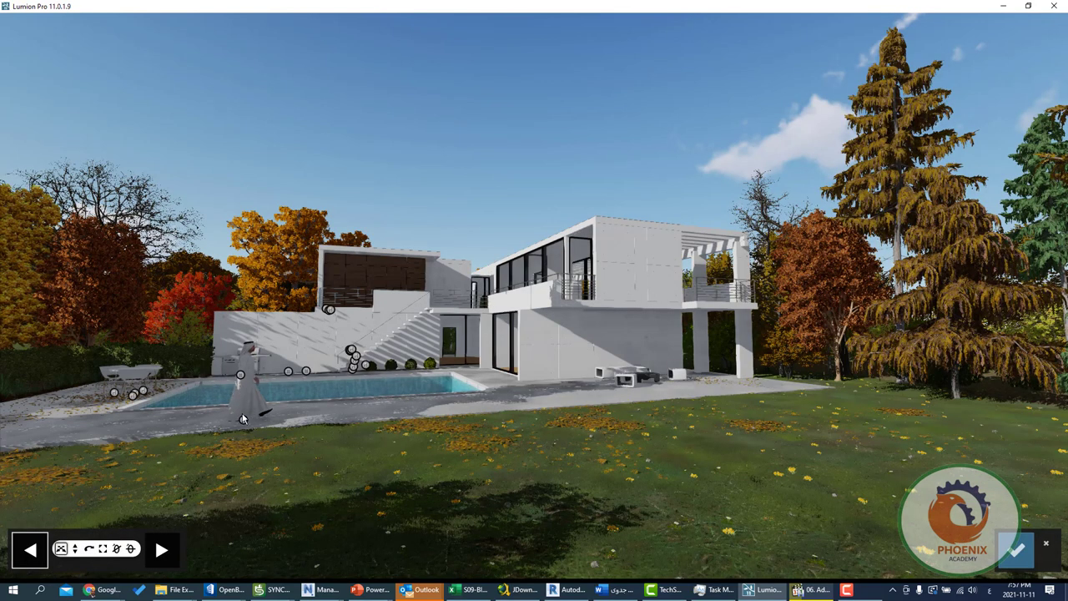
pyautogui.click(242, 419)
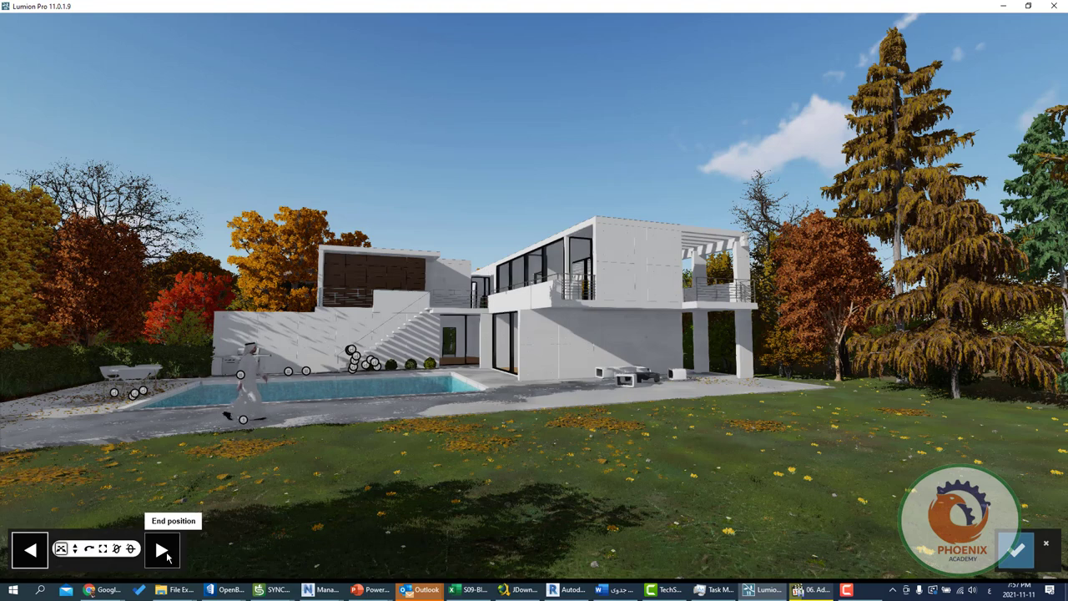
pyautogui.click(163, 551)
pyautogui.moveTo(242, 422); pyautogui.dragTo(766, 389)
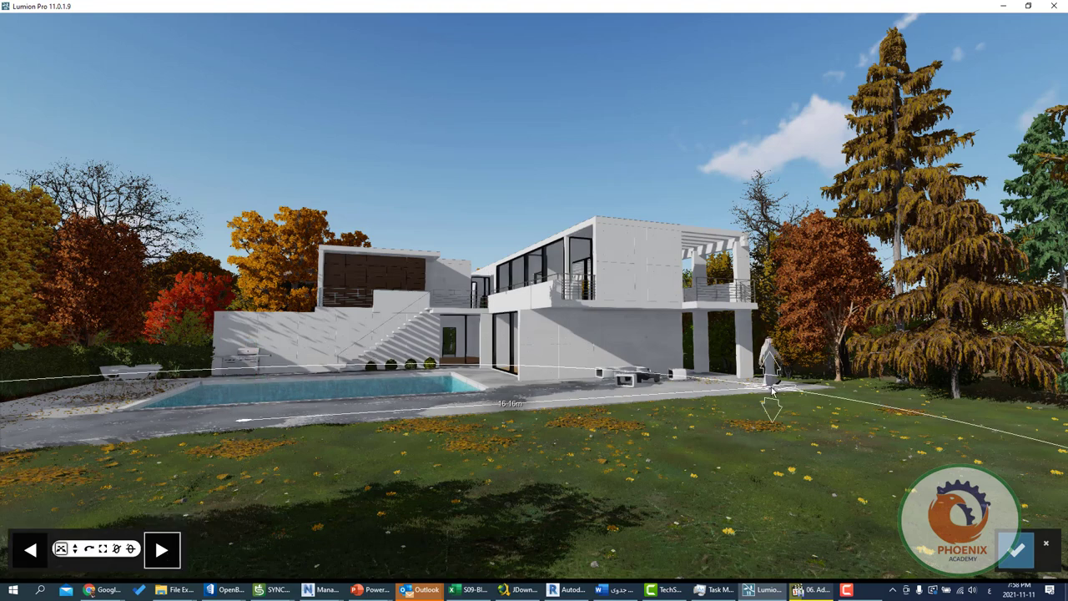
pyautogui.click(424, 470)
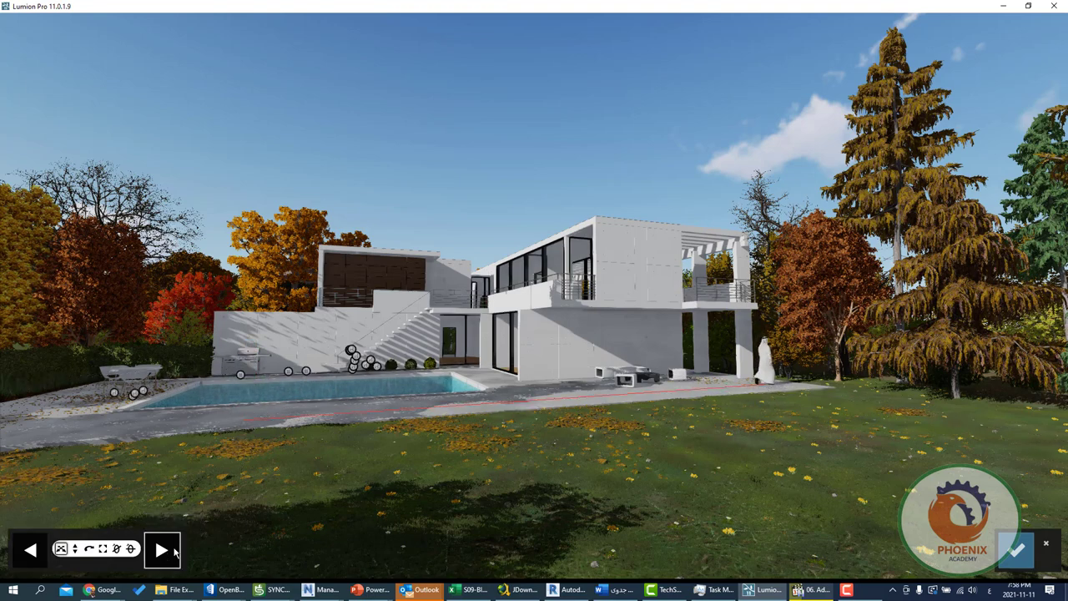
pyautogui.click(1016, 551)
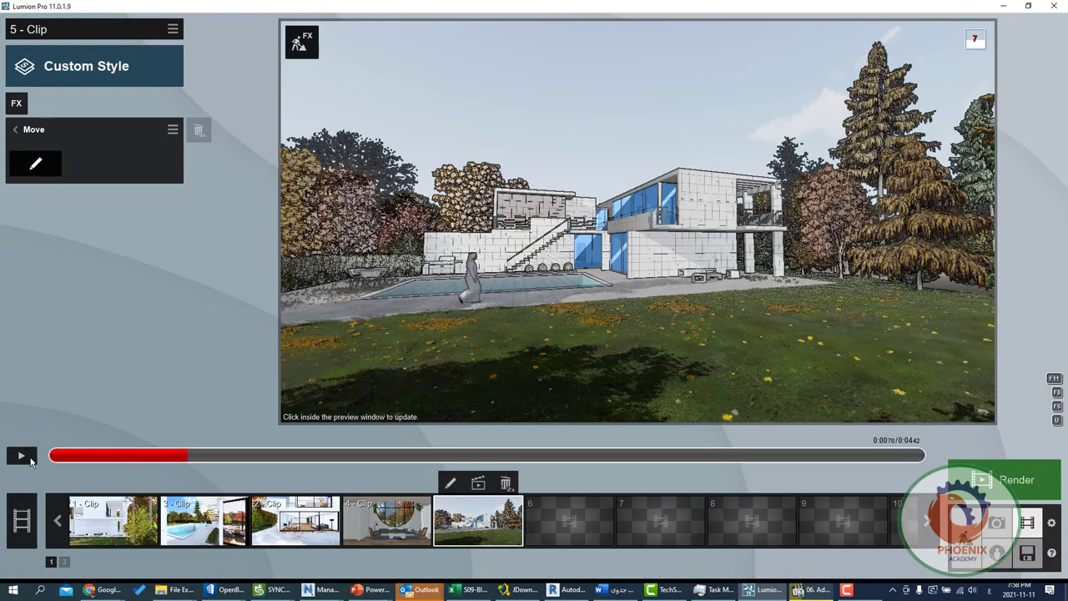
pyautogui.click(30, 462)
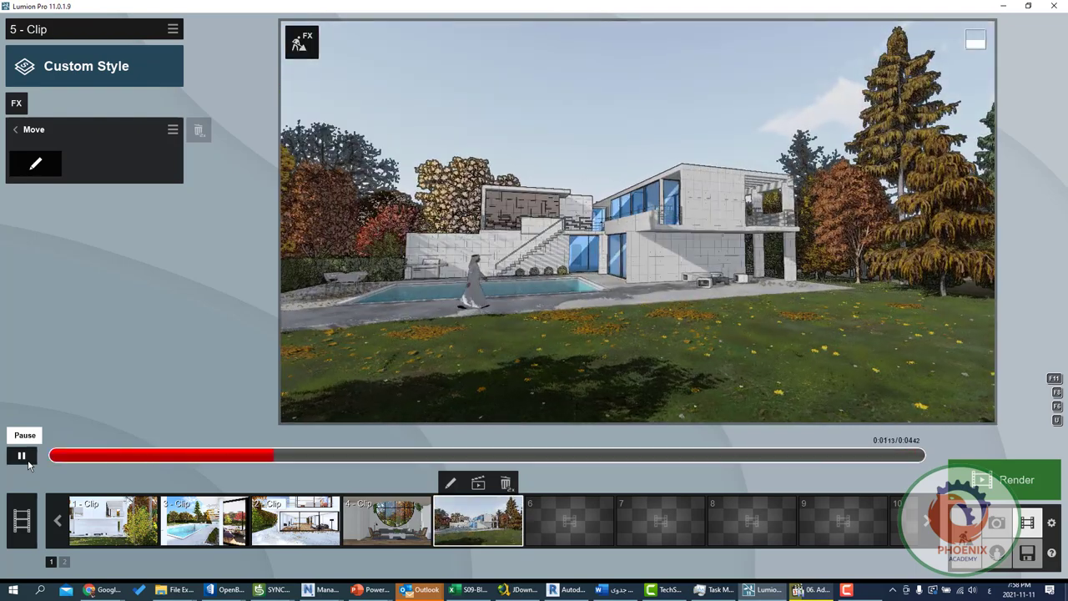
pyautogui.click(25, 459)
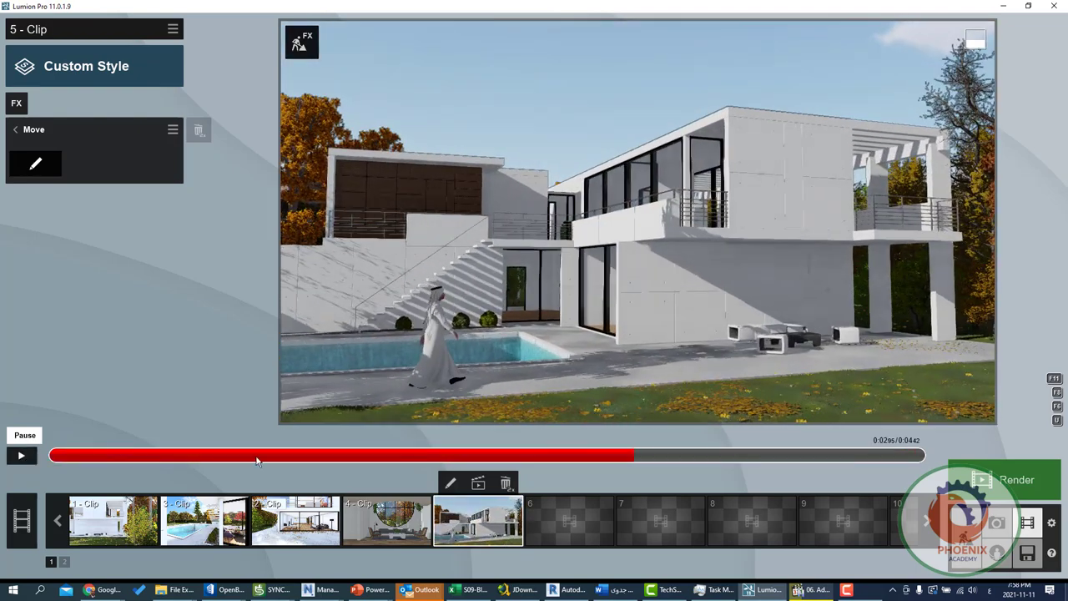